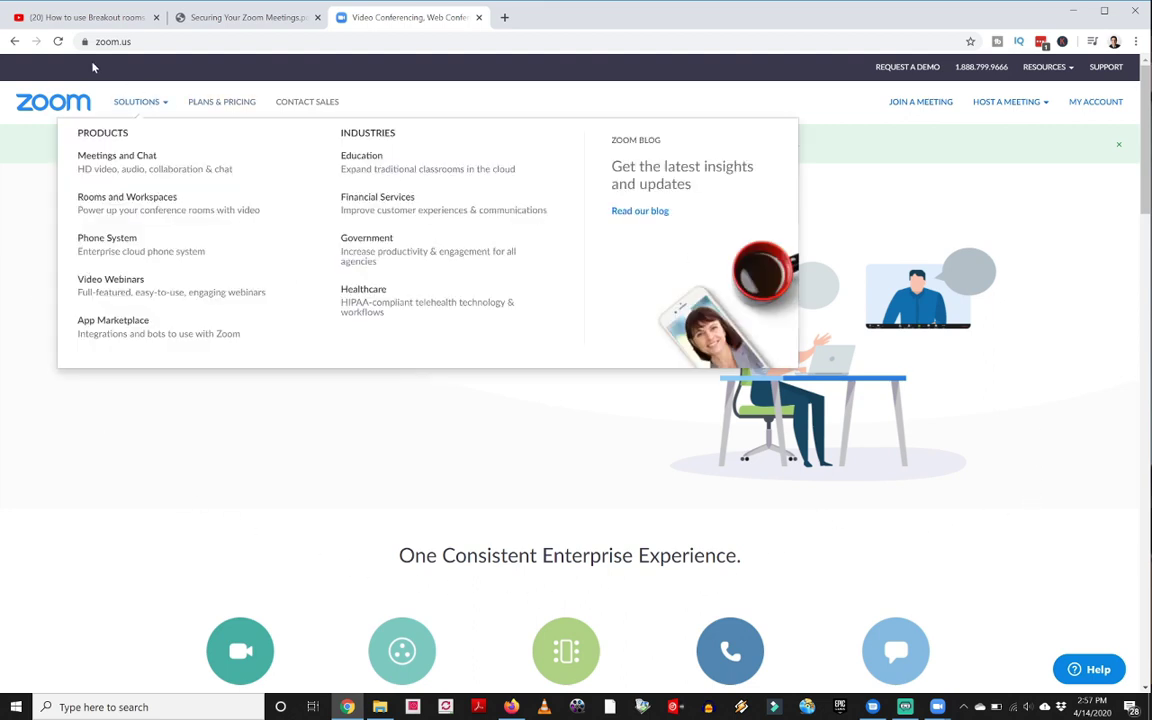
# Open the meeting settings of the signed-in Zoom account.
pyautogui.click(1094, 105)
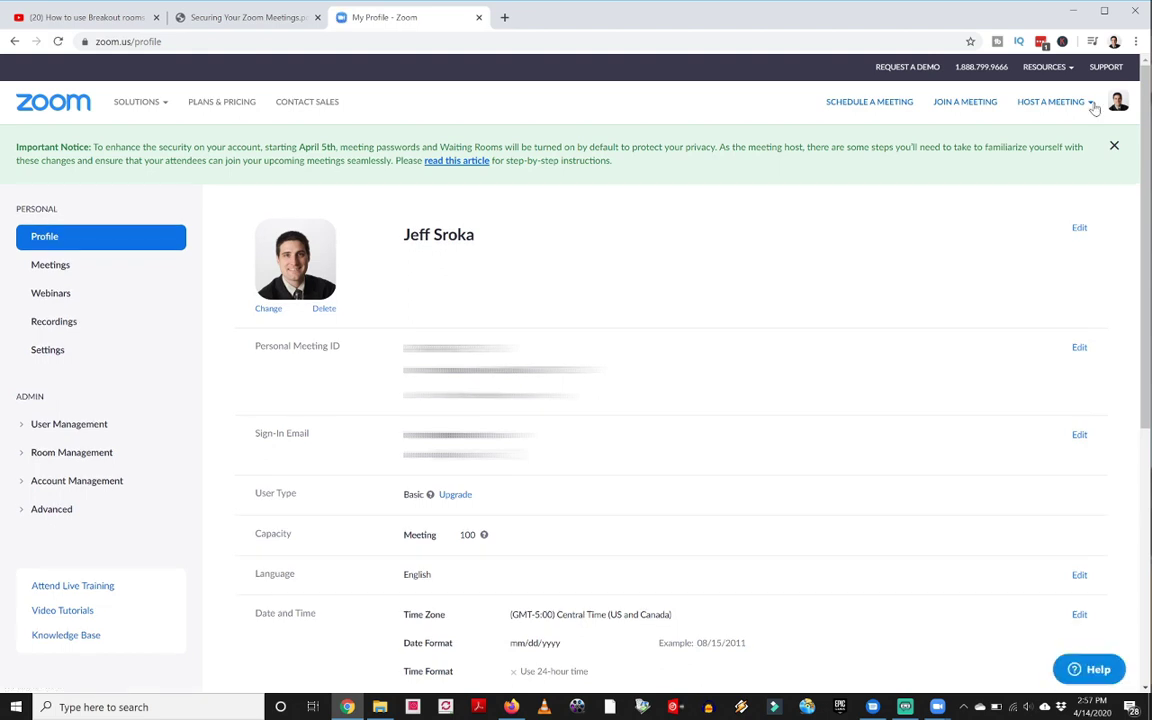
pyautogui.moveTo(1022, 104)
pyautogui.click(59, 355)
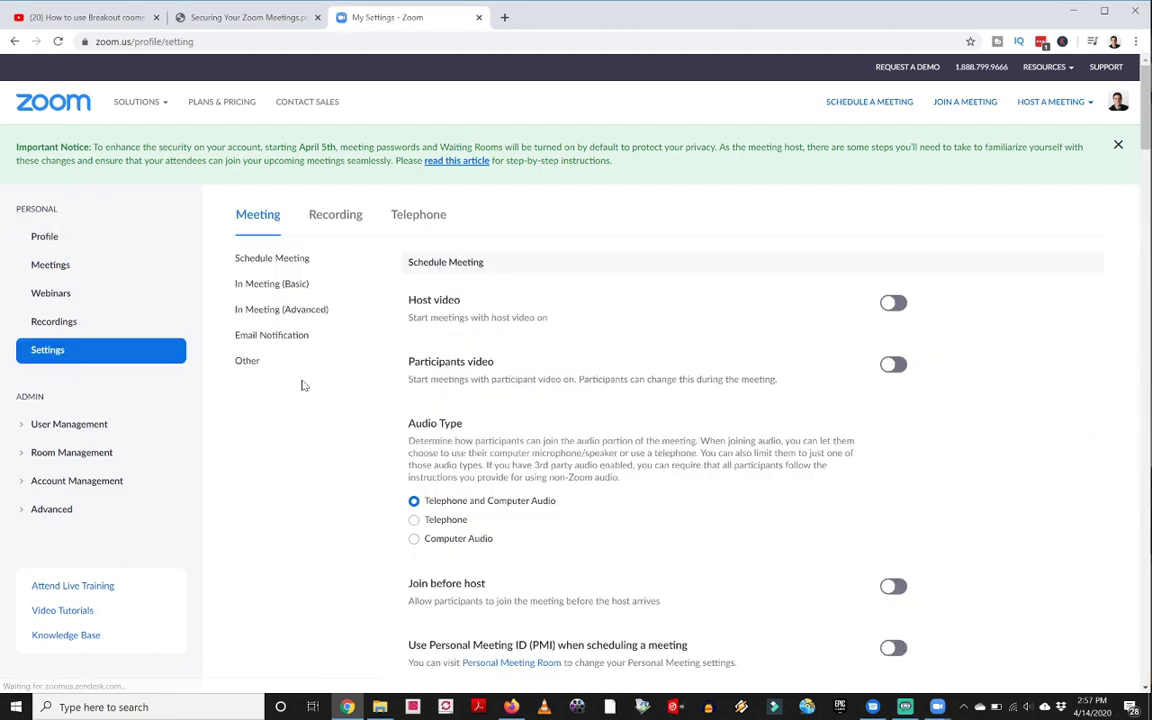
# Search the meeting settings page for "breakout" to locate the Breakout room option and check whether it is enabled.
pyautogui.scroll(-10, 660, 400)
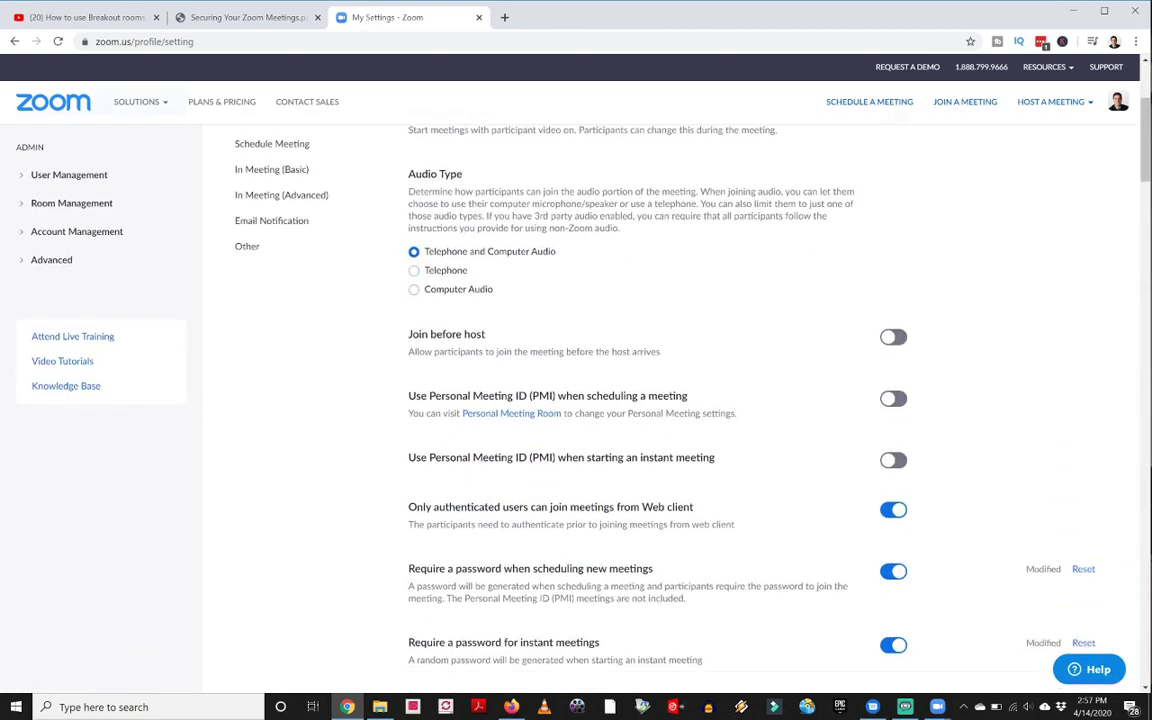
pyautogui.scroll(-3, 864, 383)
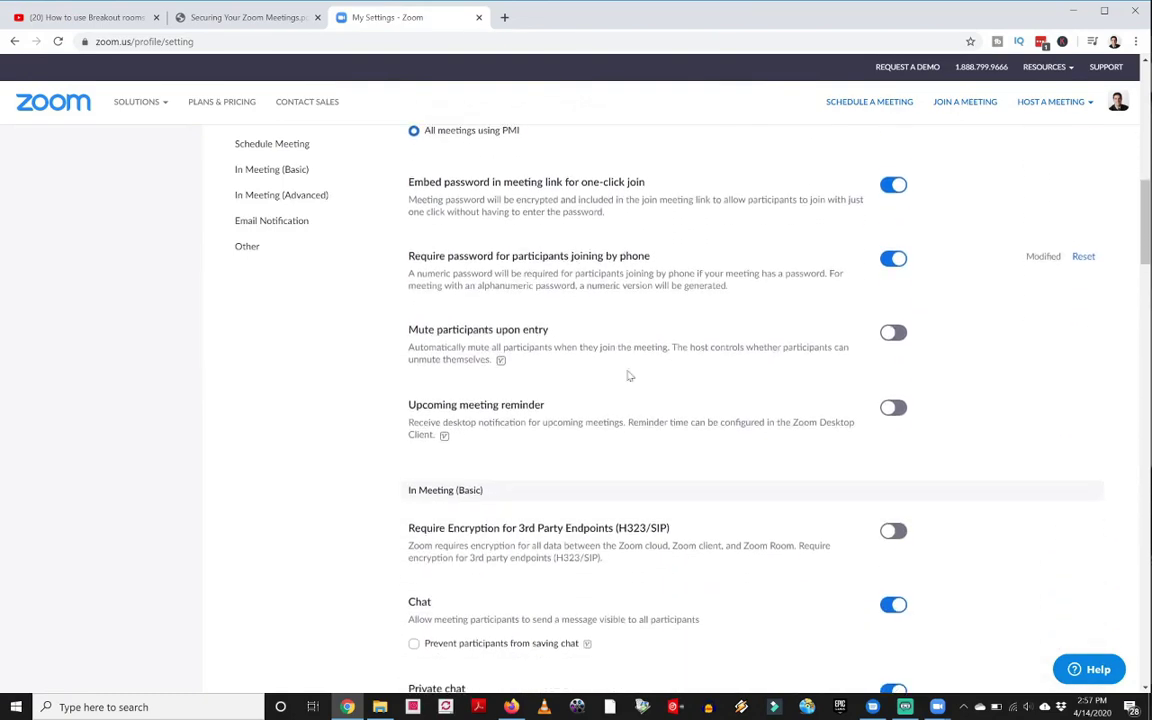
pyautogui.scroll(-7, 547, 441)
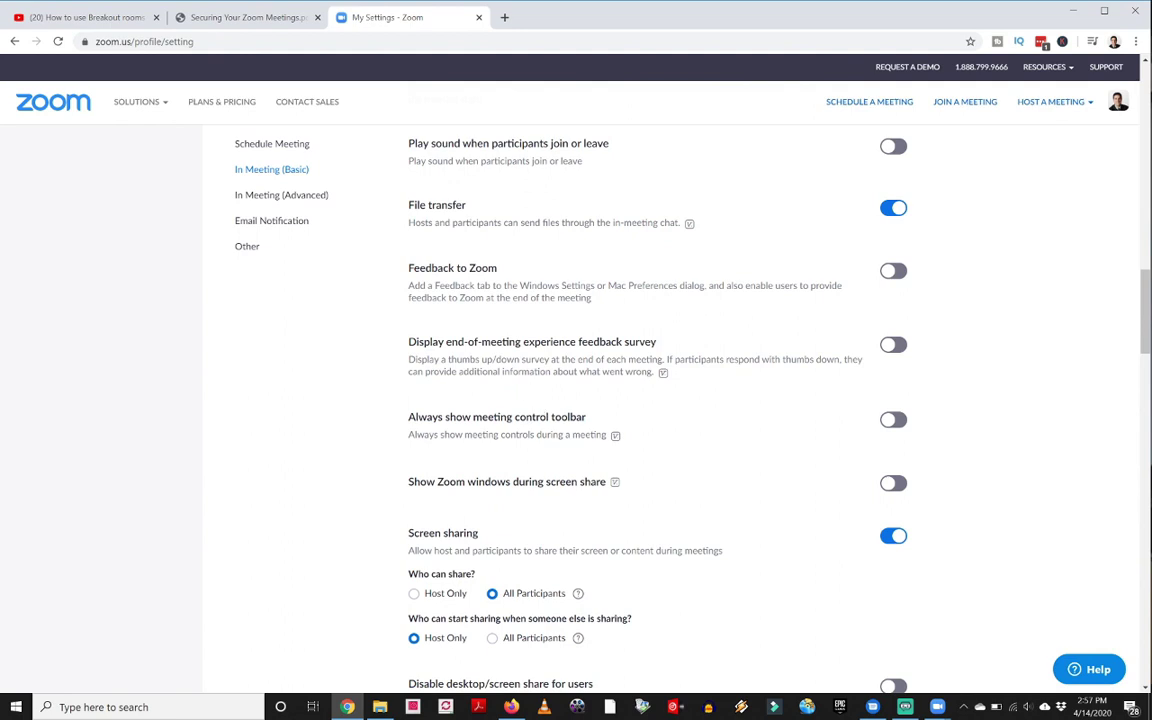
pyautogui.hotkey('ctrl', 'f')
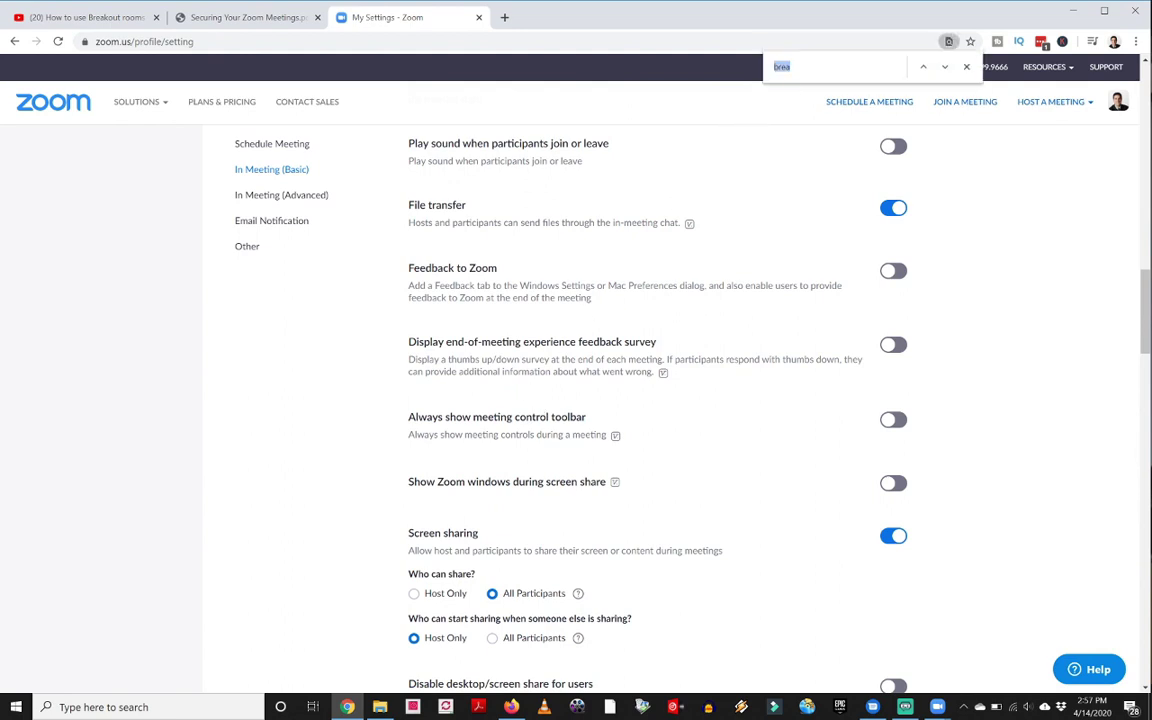
pyautogui.write('breakout')
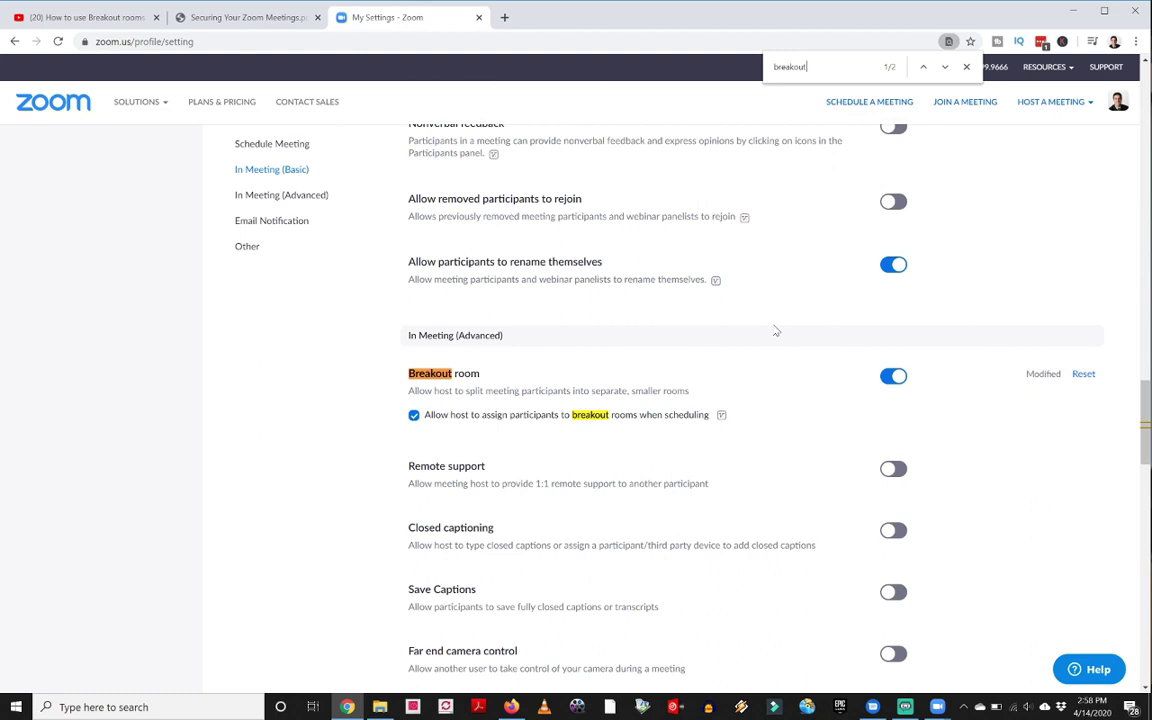
pyautogui.moveTo(1050, 104)
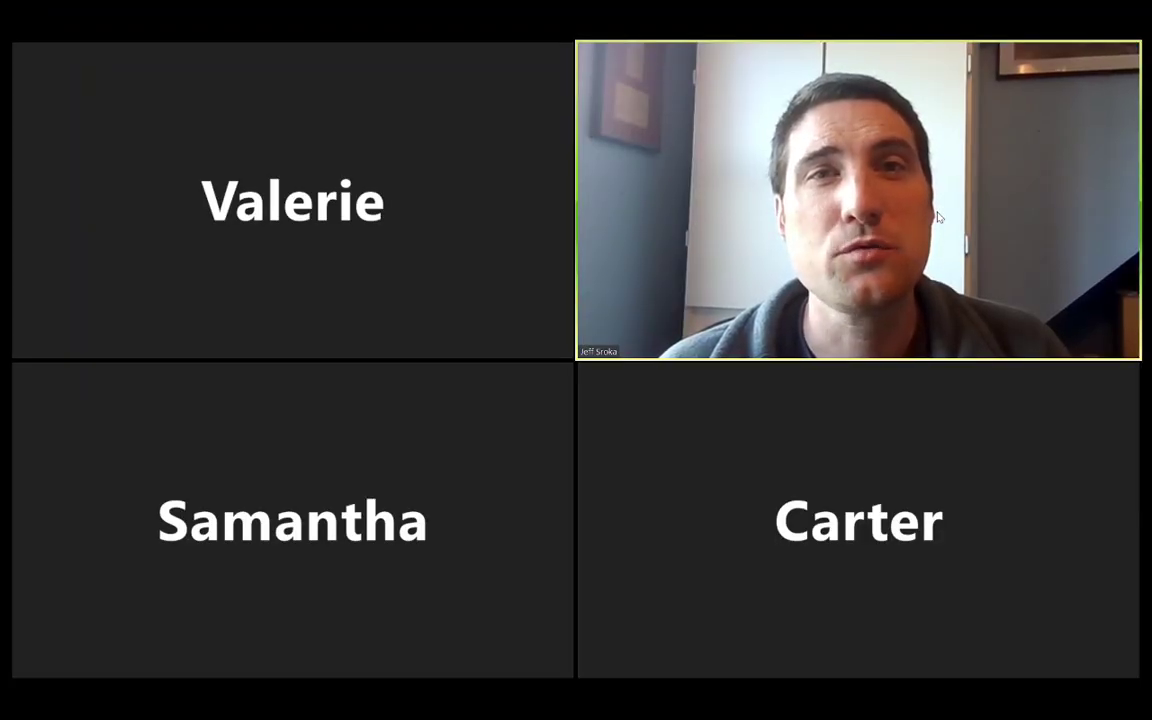
# Create 2 breakout rooms in the running meeting with the participants assigned automatically.
pyautogui.moveTo(940, 217)
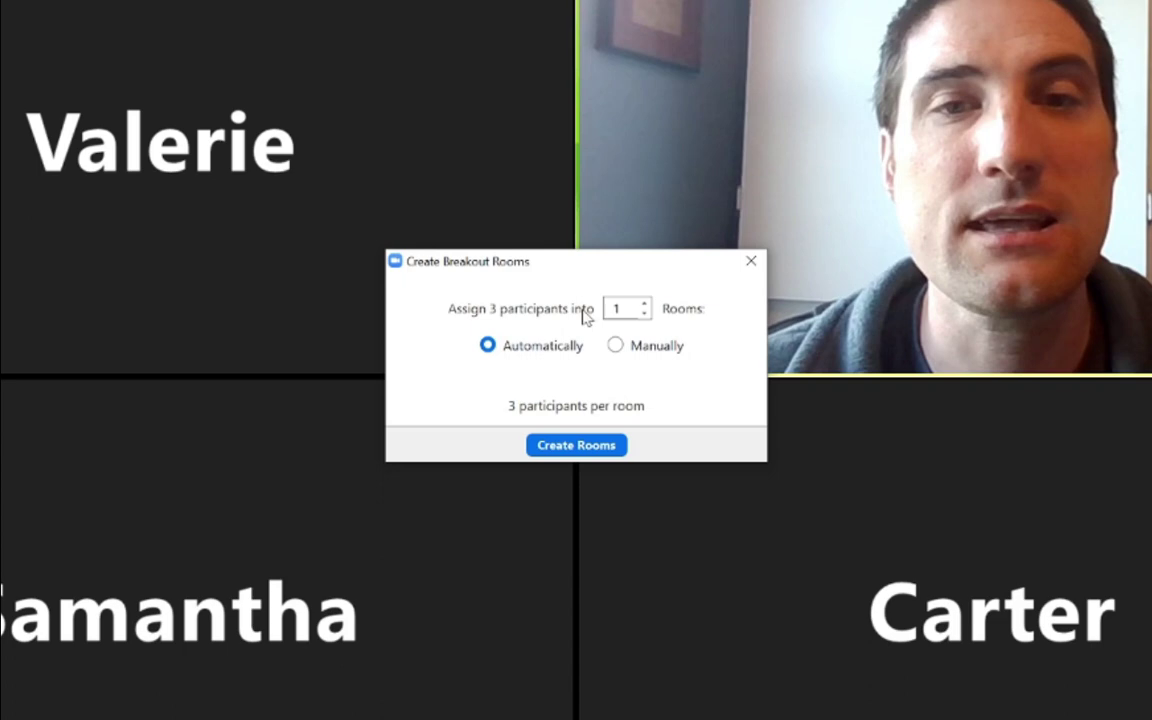
pyautogui.click(644, 304)
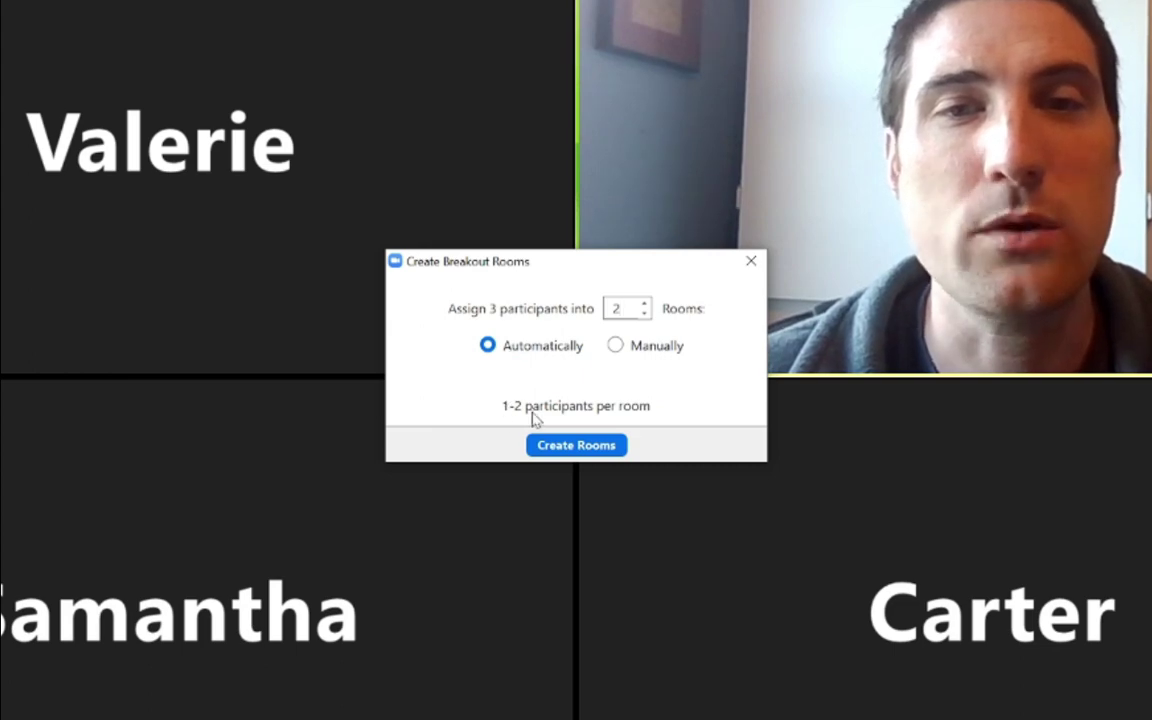
pyautogui.click(576, 445)
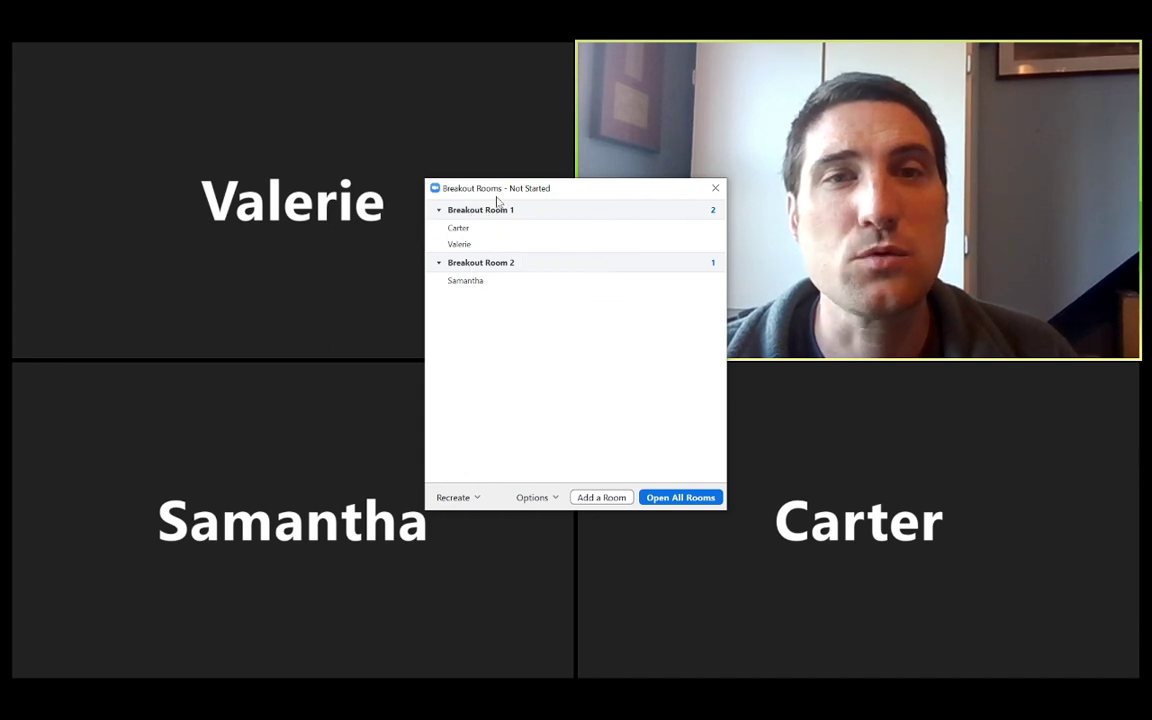
# Rename the first breakout room Team 1 and the second one Team 2.
pyautogui.moveTo(491, 283)
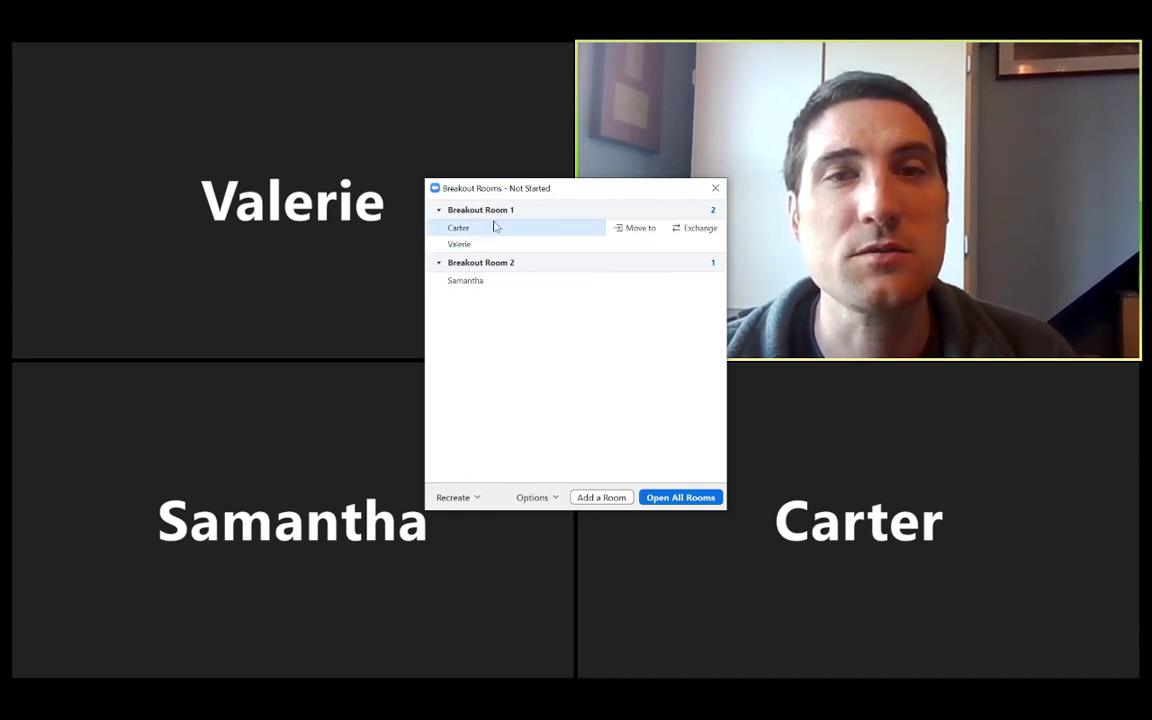
pyautogui.click(542, 210)
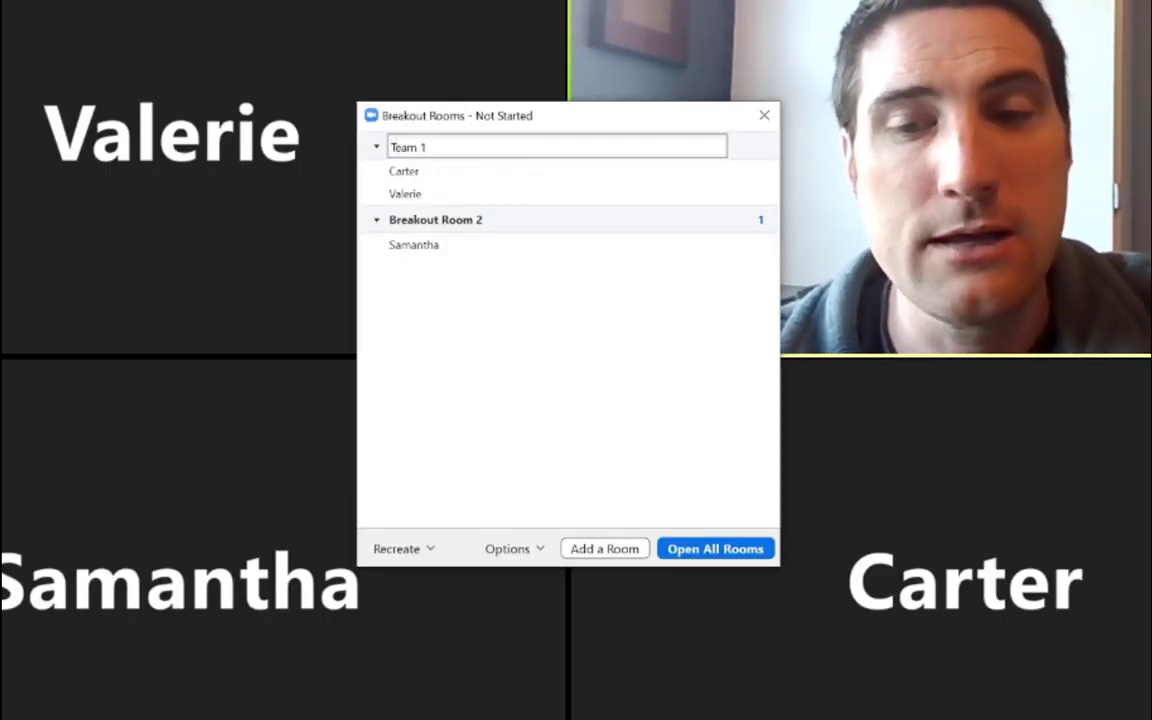
pyautogui.press('Return')
pyautogui.click(535, 223)
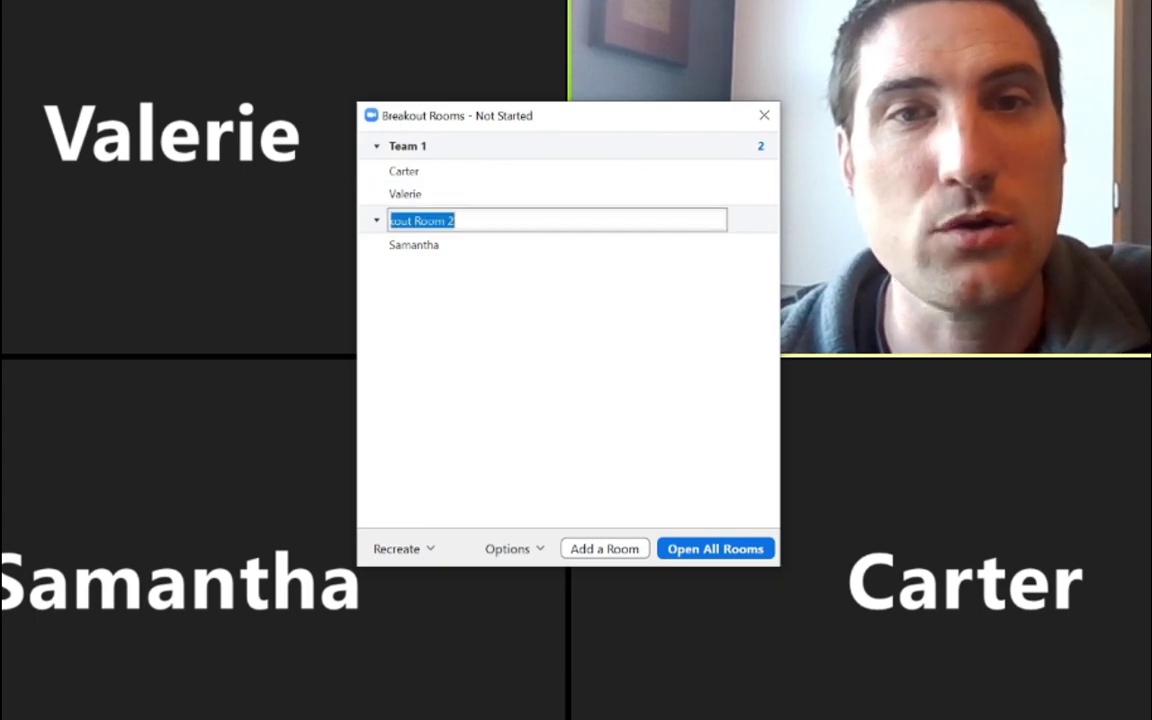
pyautogui.write('Tea')
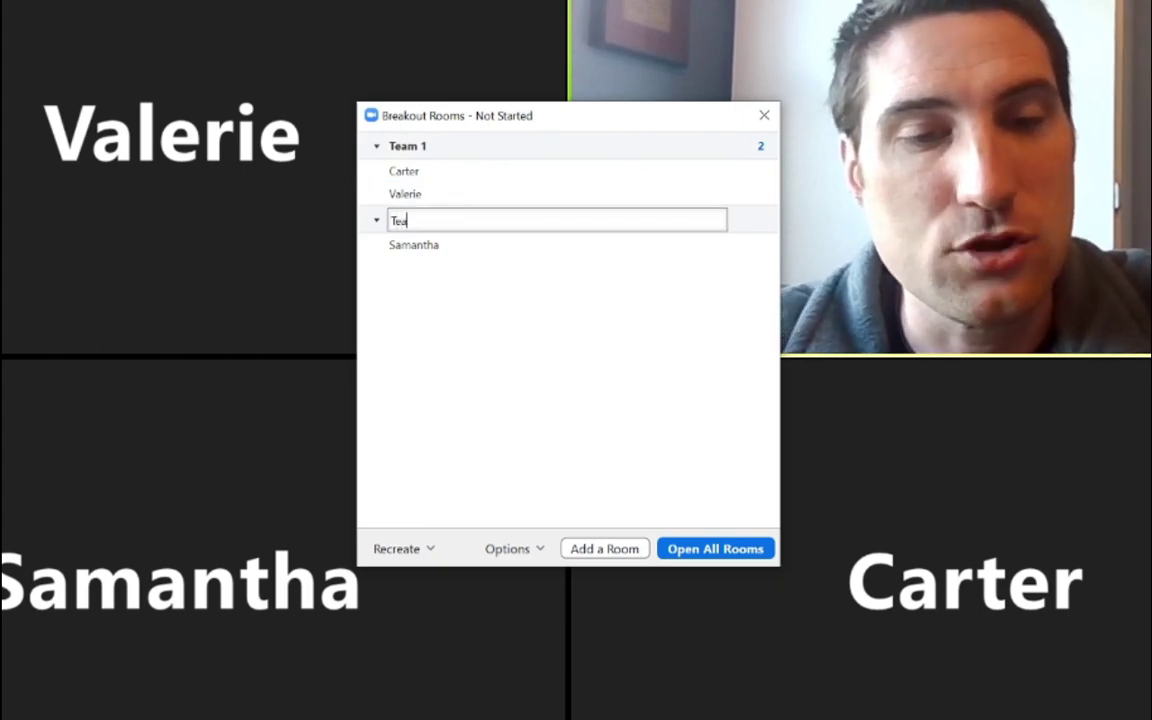
pyautogui.write('m 2')
pyautogui.press('Return')
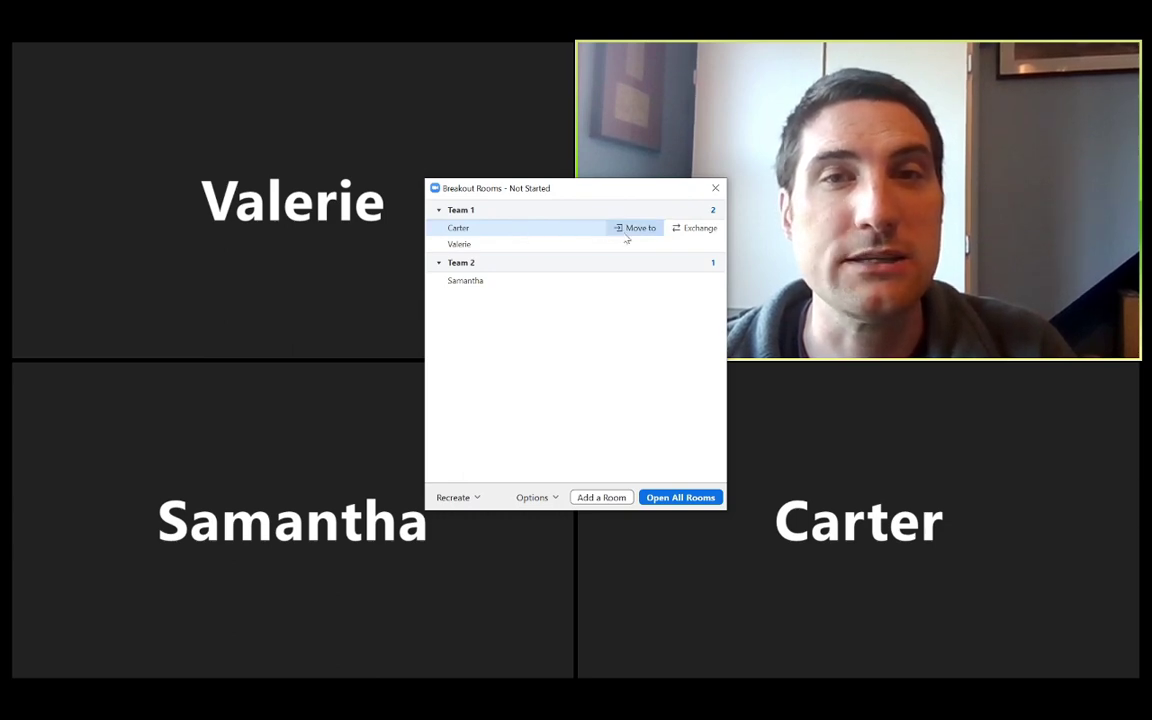
# Move the first participant listed in Team 1 to Team 2.
pyautogui.click(628, 229)
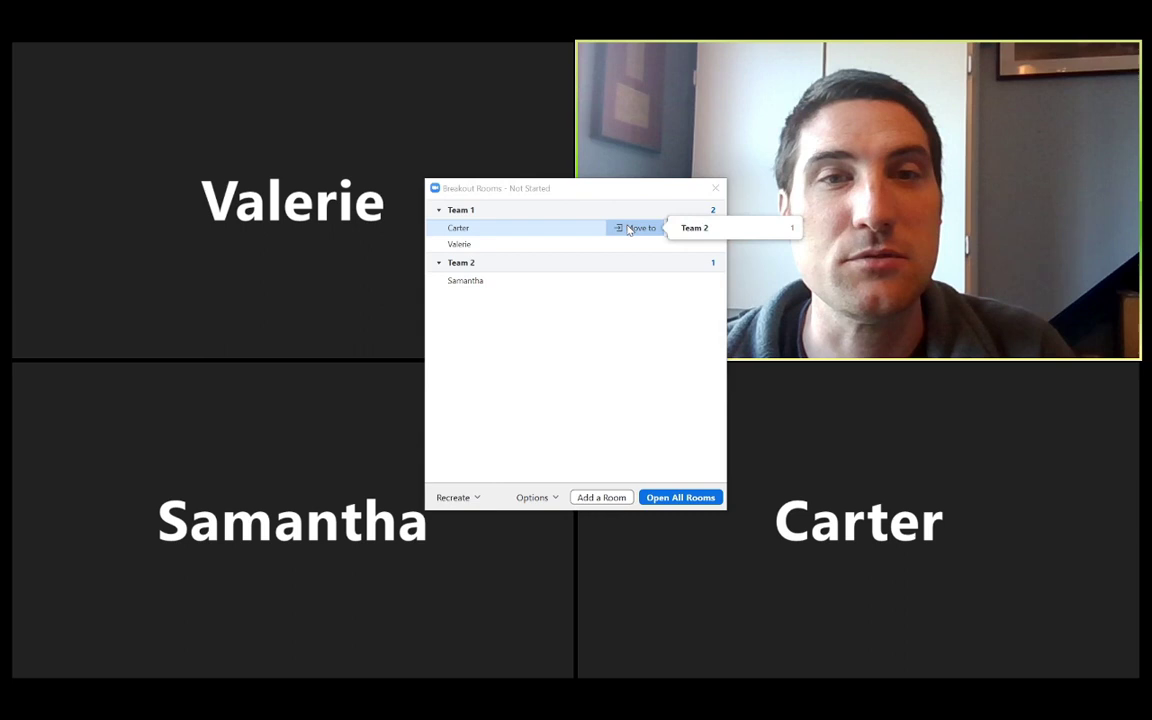
pyautogui.click(694, 228)
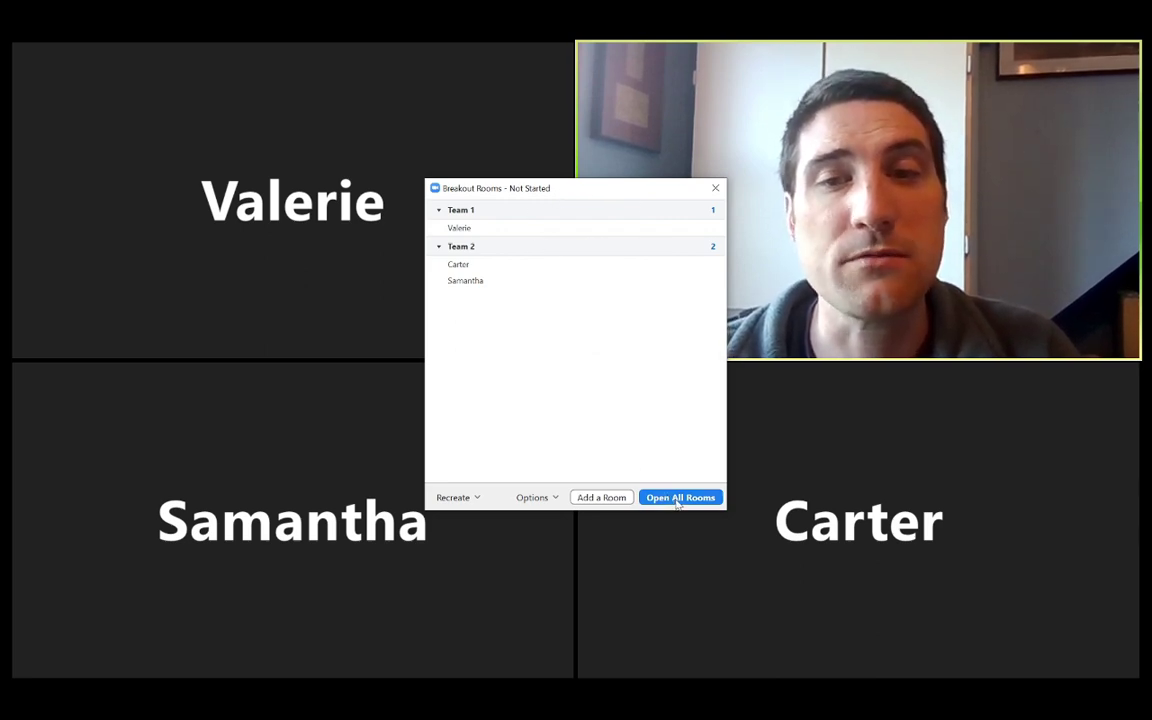
# In the breakout room options, keep automatic closing after 5 minutes and choose a 30-second closing countdown.
pyautogui.click(541, 500)
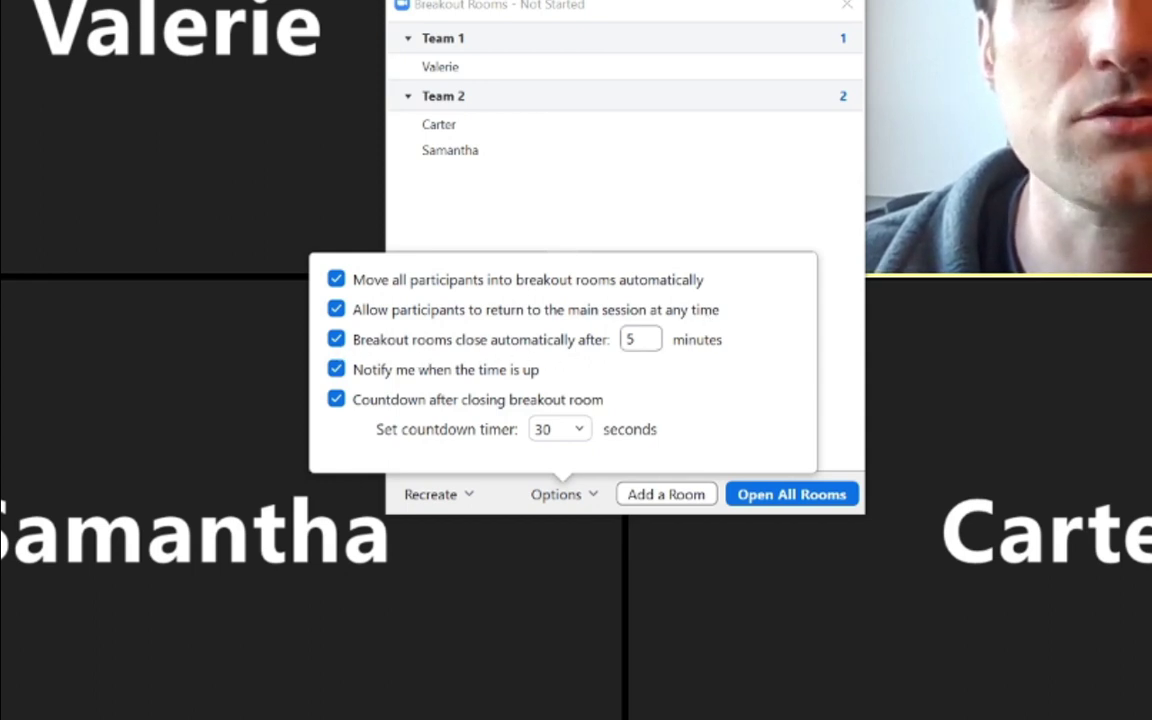
pyautogui.click(640, 339)
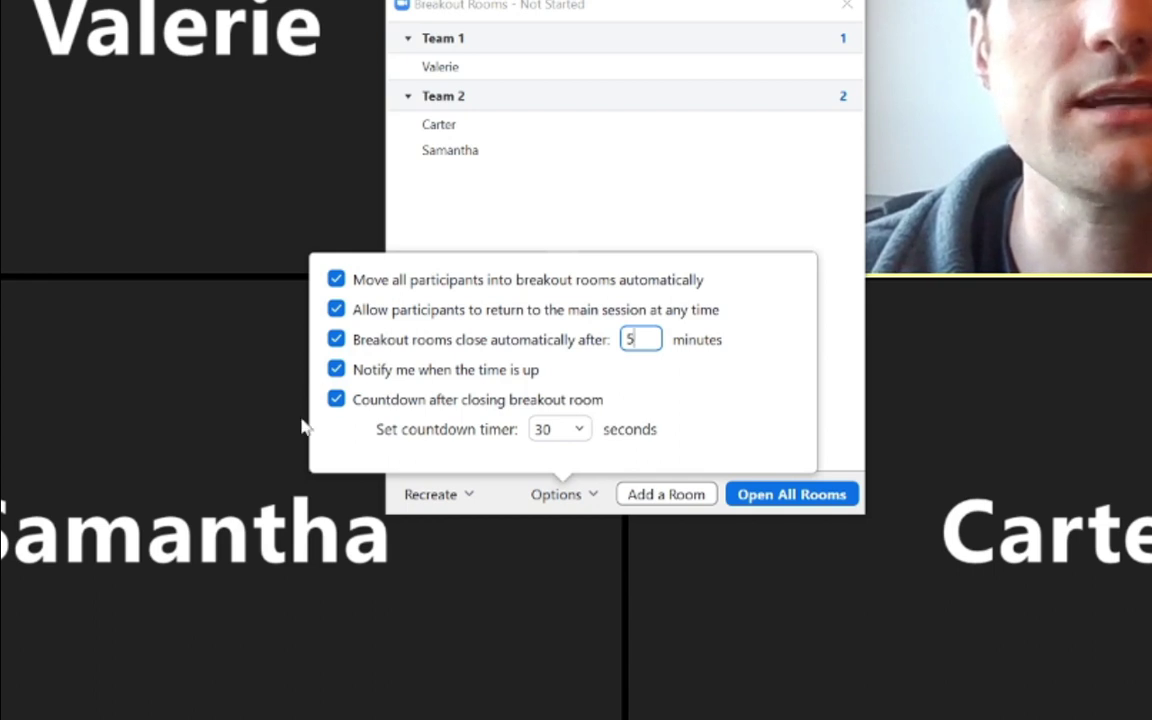
pyautogui.click(578, 432)
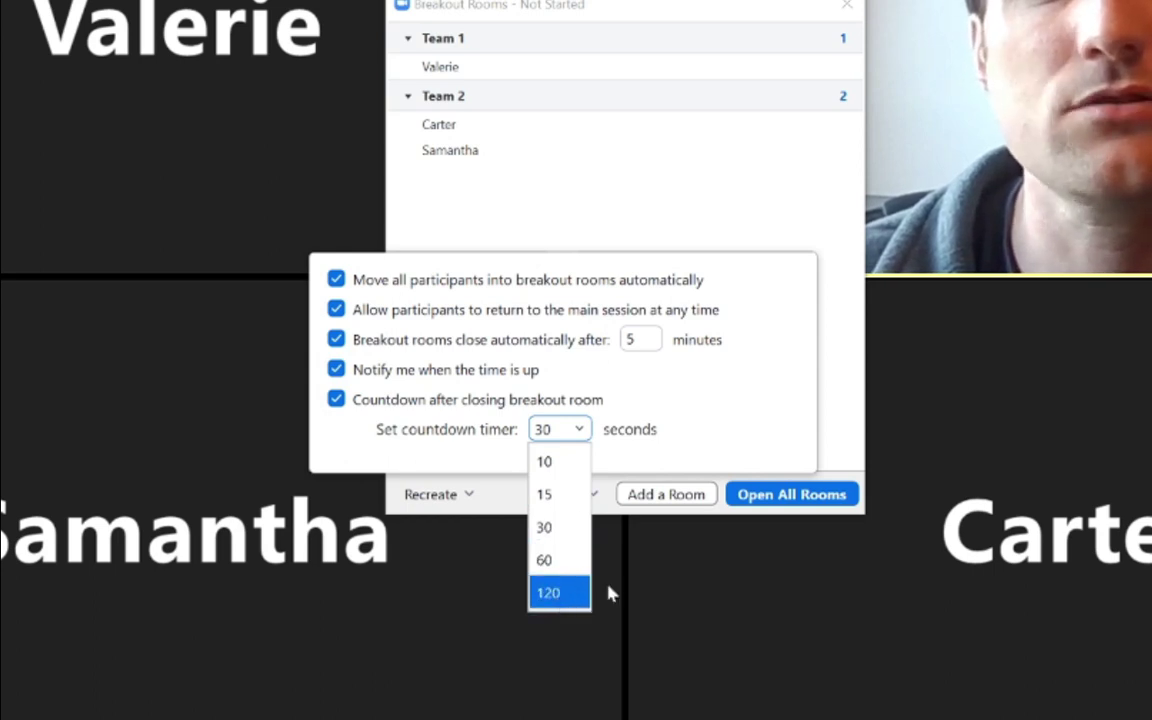
pyautogui.click(567, 525)
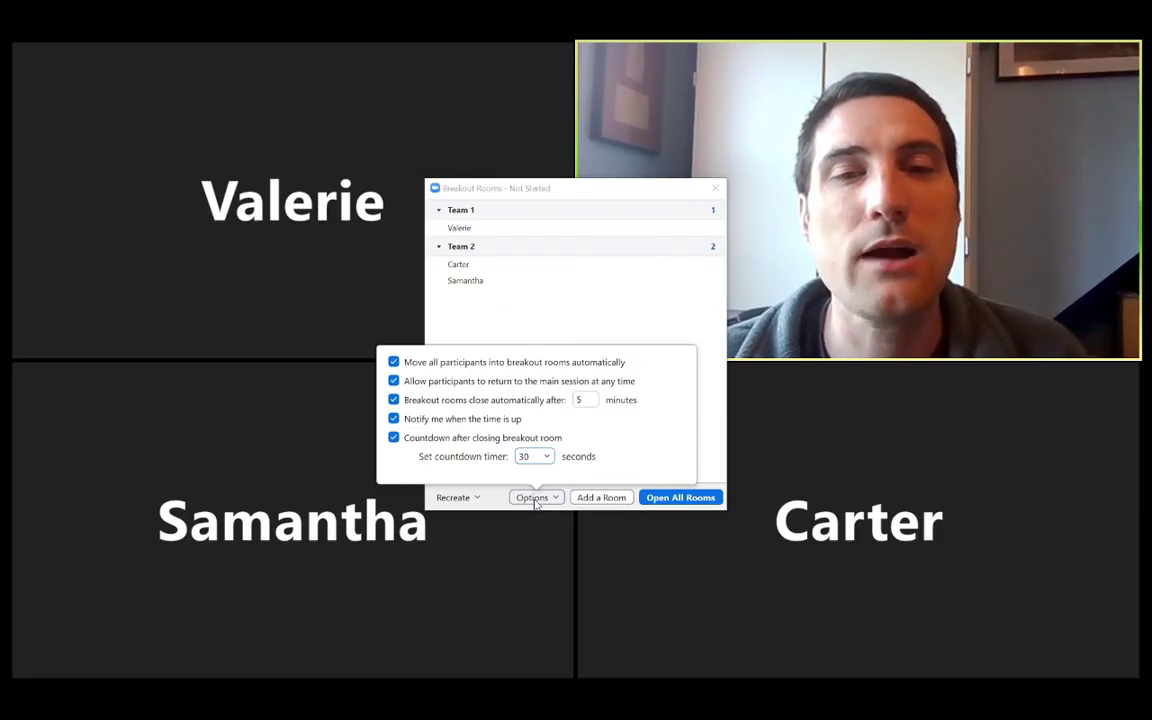
pyautogui.click(555, 494)
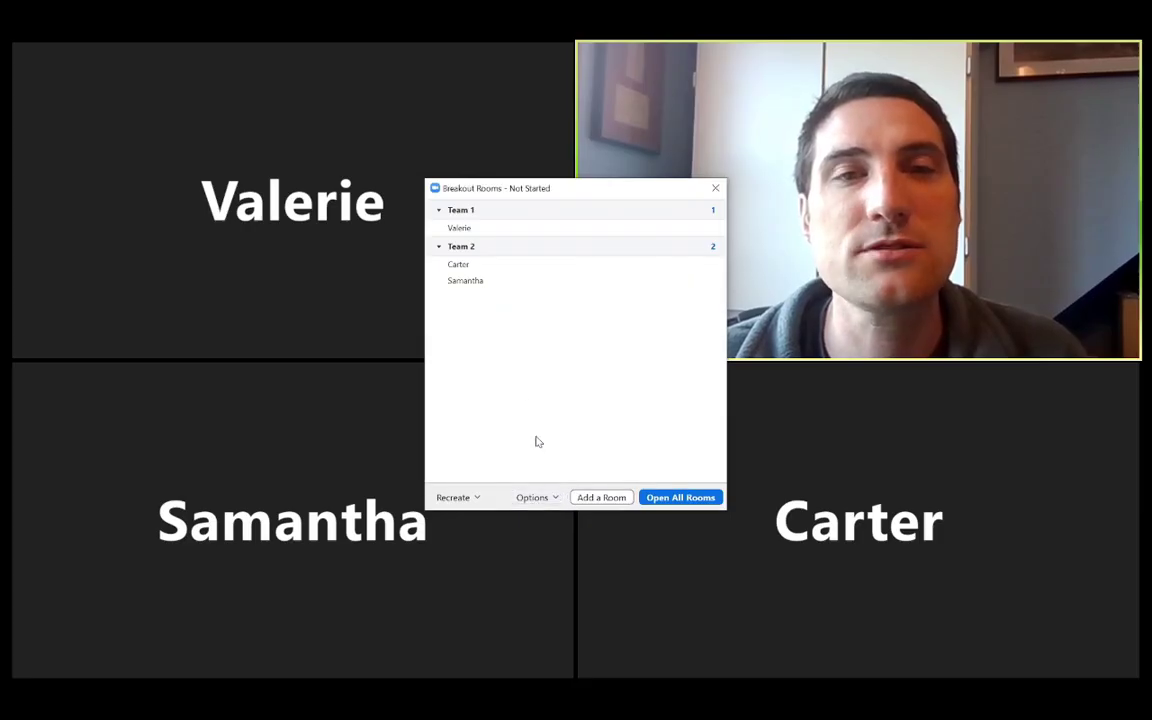
# Start all breakout rooms and move the Breakout Rooms window aside, clear of the video.
pyautogui.click(683, 498)
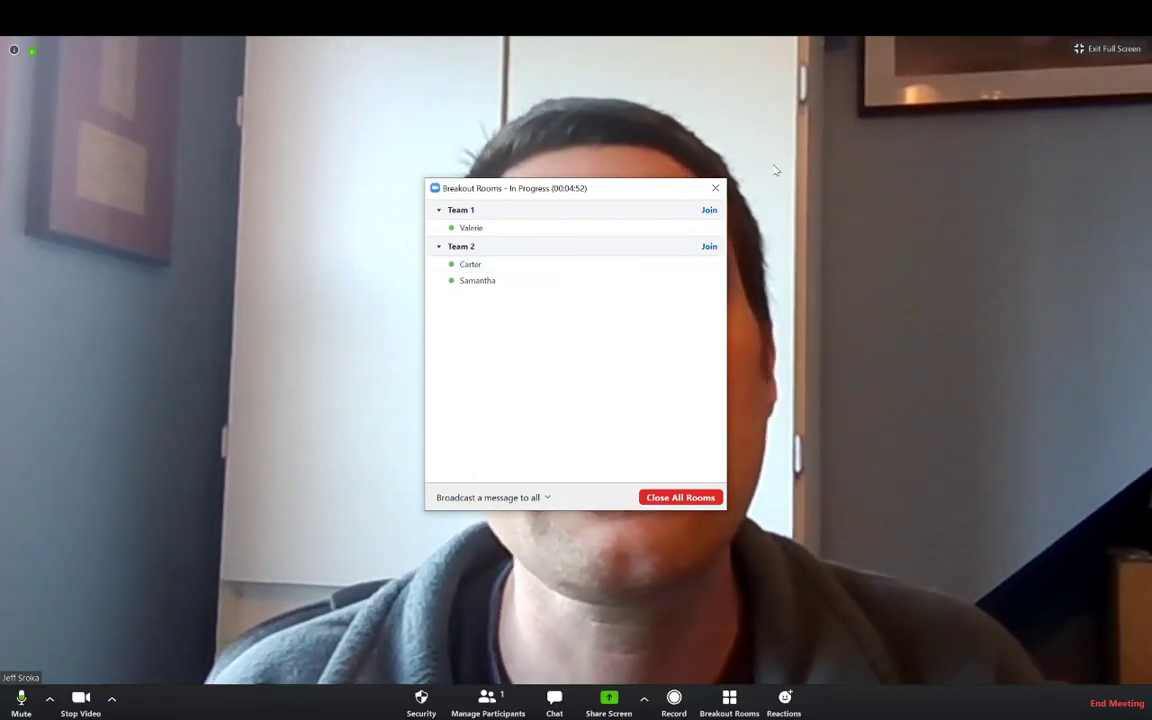
pyautogui.moveTo(529, 190); pyautogui.dragTo(186, 173)
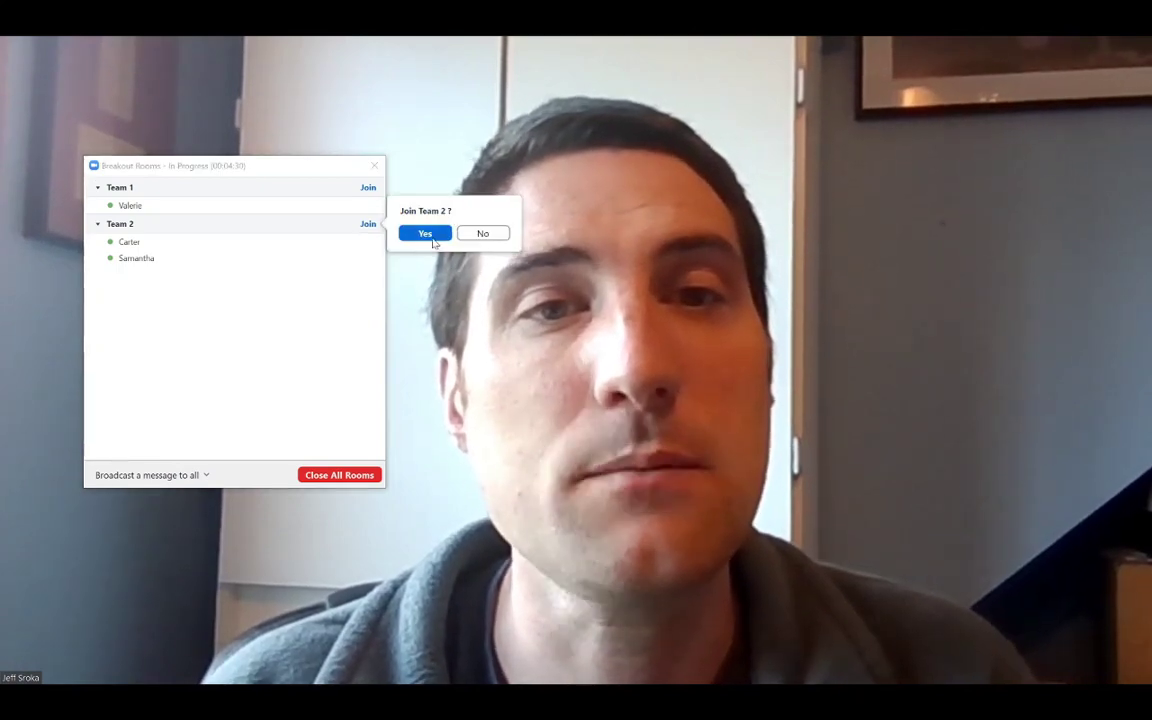
# Join the Team 2 breakout room as host, maximize the meeting window and check the remaining time.
pyautogui.click(433, 239)
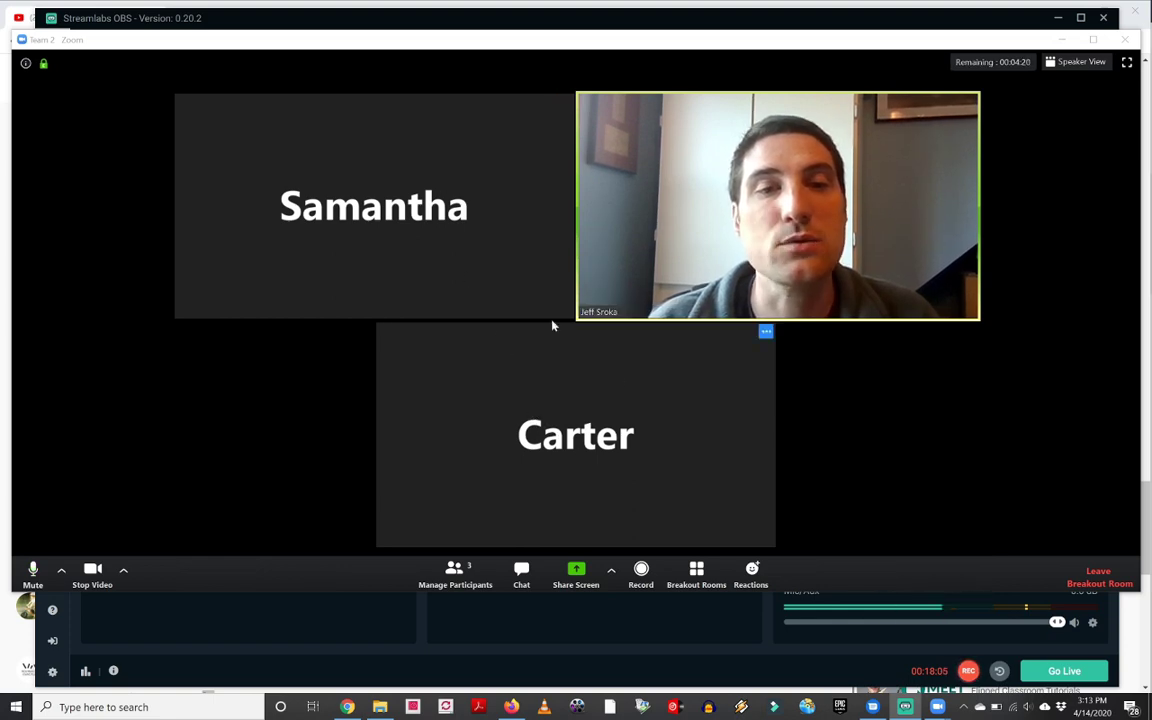
pyautogui.click(1093, 39)
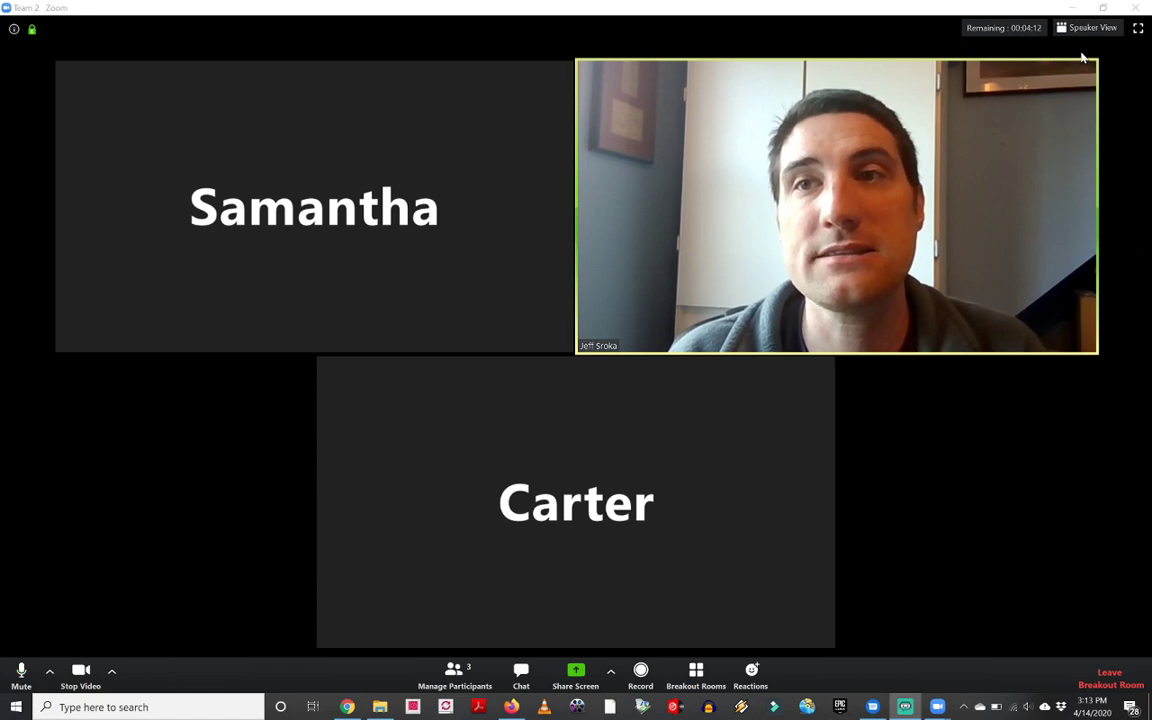
pyautogui.moveTo(972, 88)
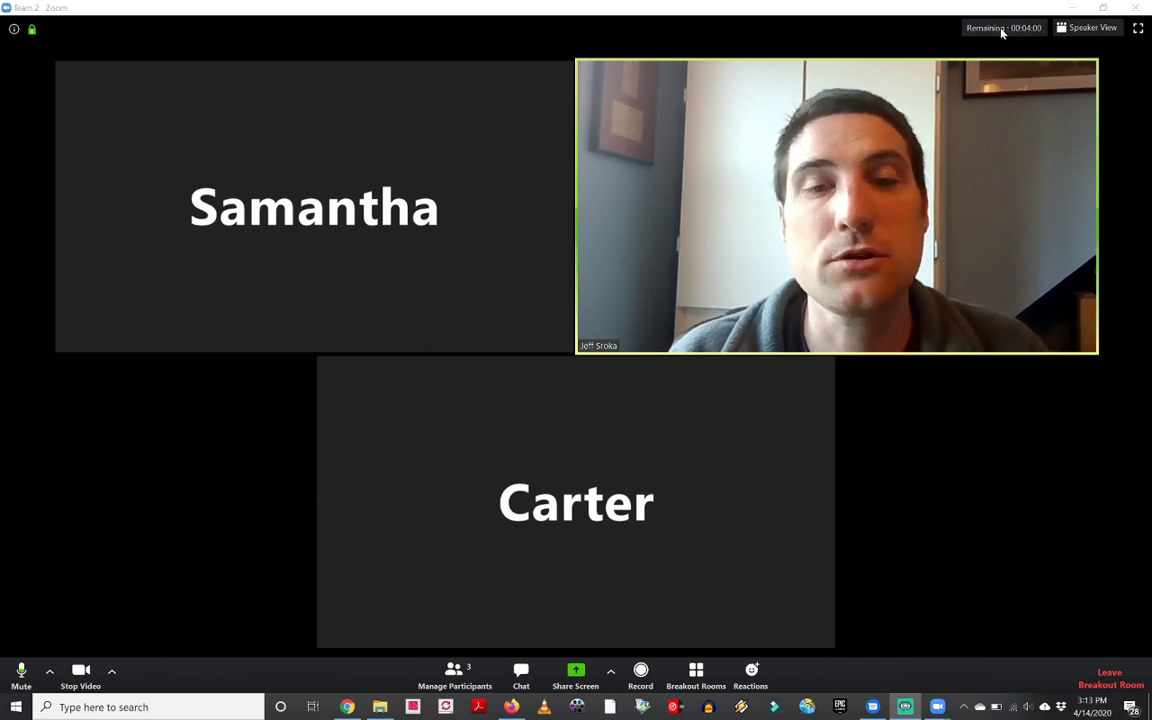
# Leave the Team 2 breakout room and return to the main session.
pyautogui.click(697, 675)
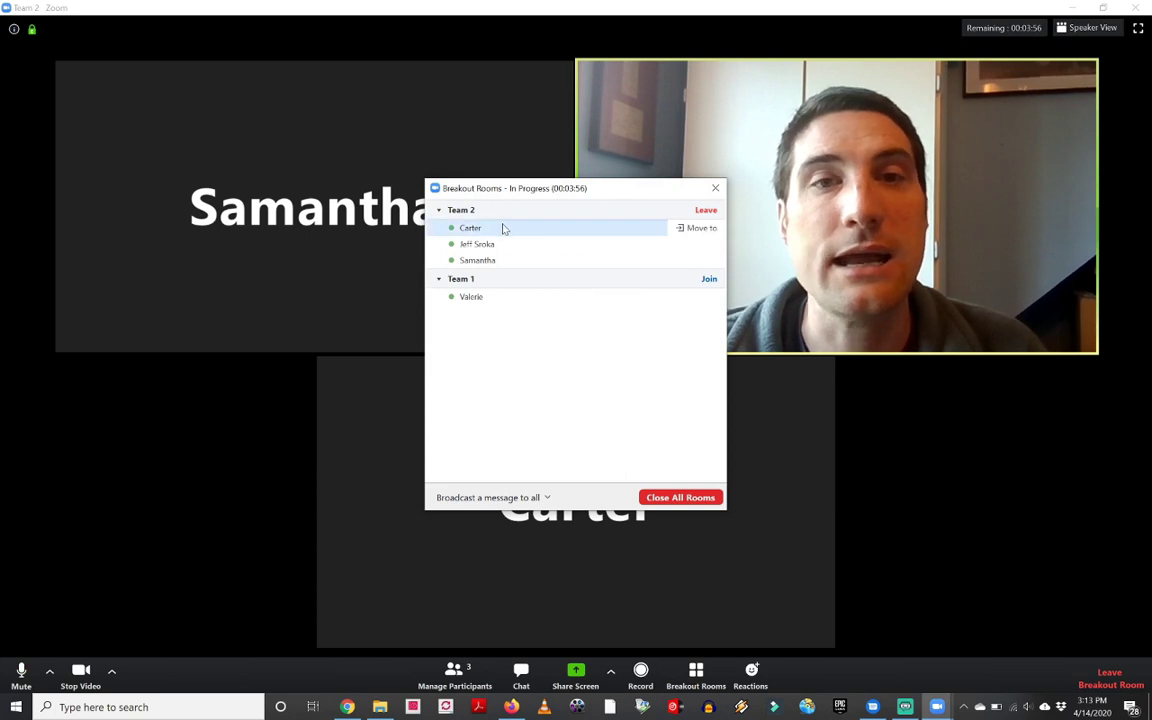
pyautogui.click(704, 212)
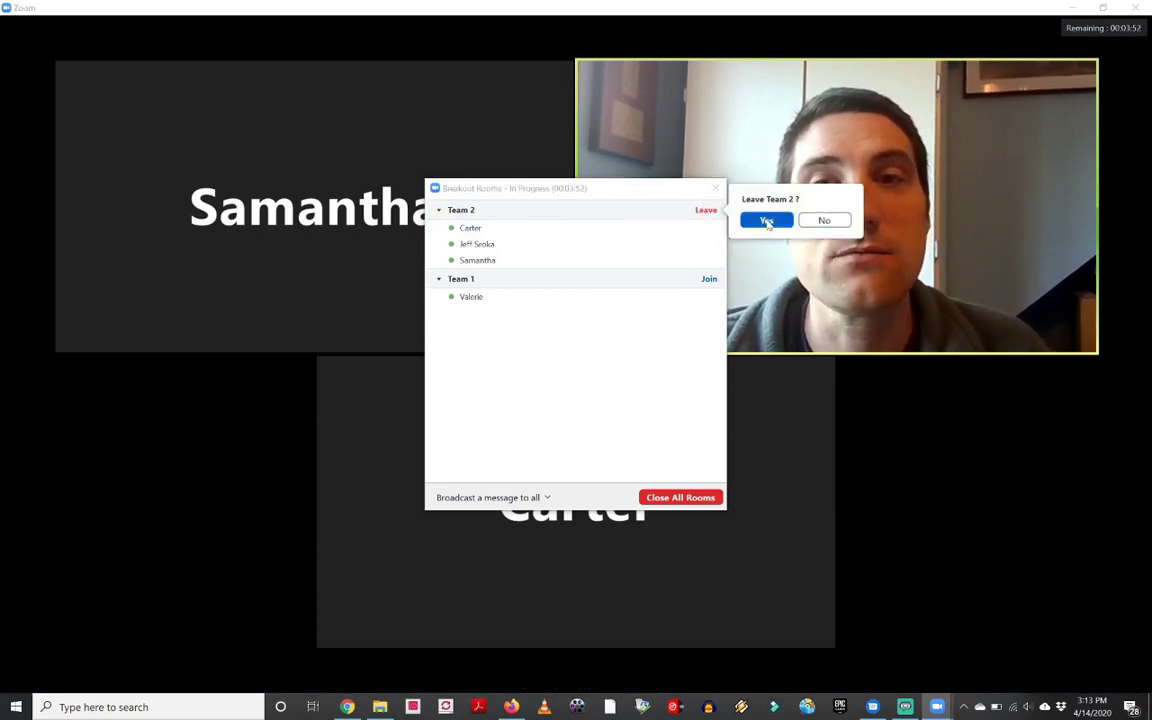
pyautogui.click(767, 221)
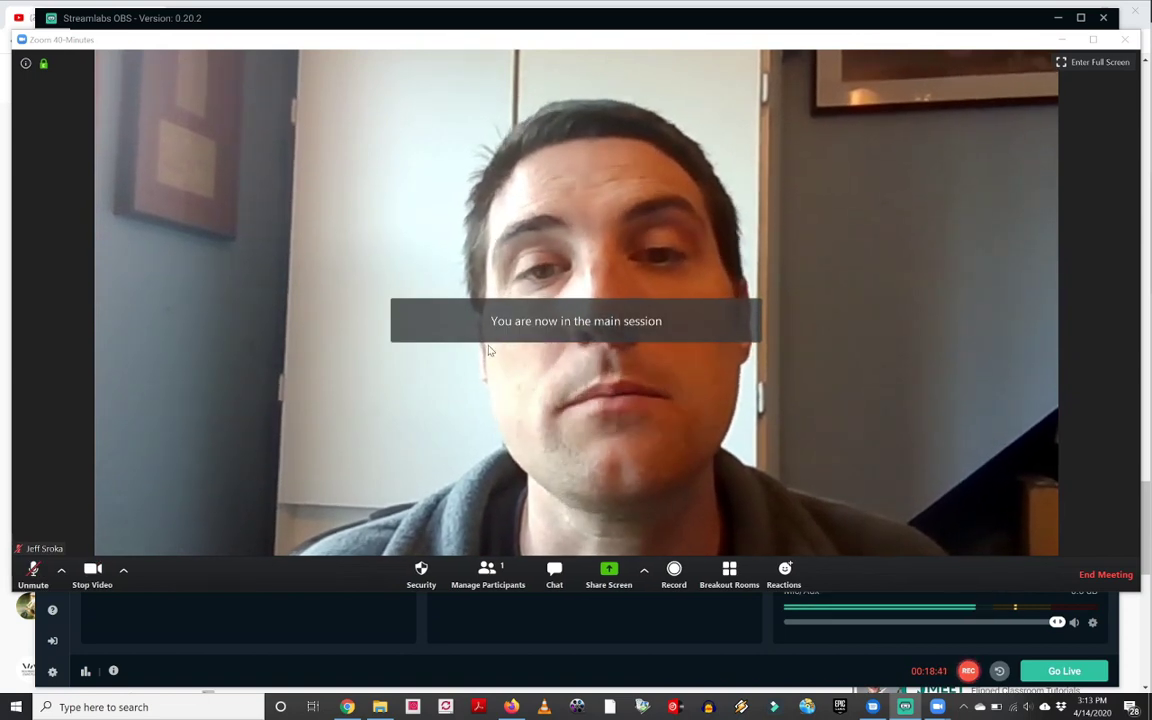
# Broadcast the message "hey everyone we are ending the breakout early" to all breakout rooms.
pyautogui.click(729, 578)
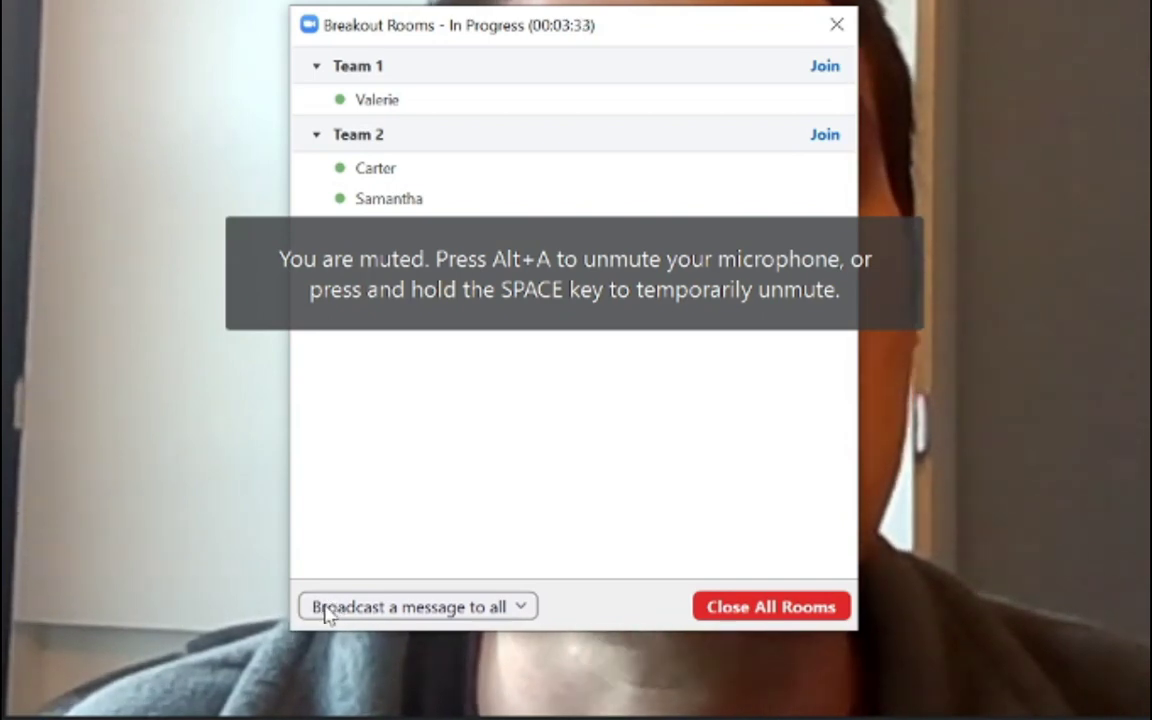
pyautogui.click(419, 610)
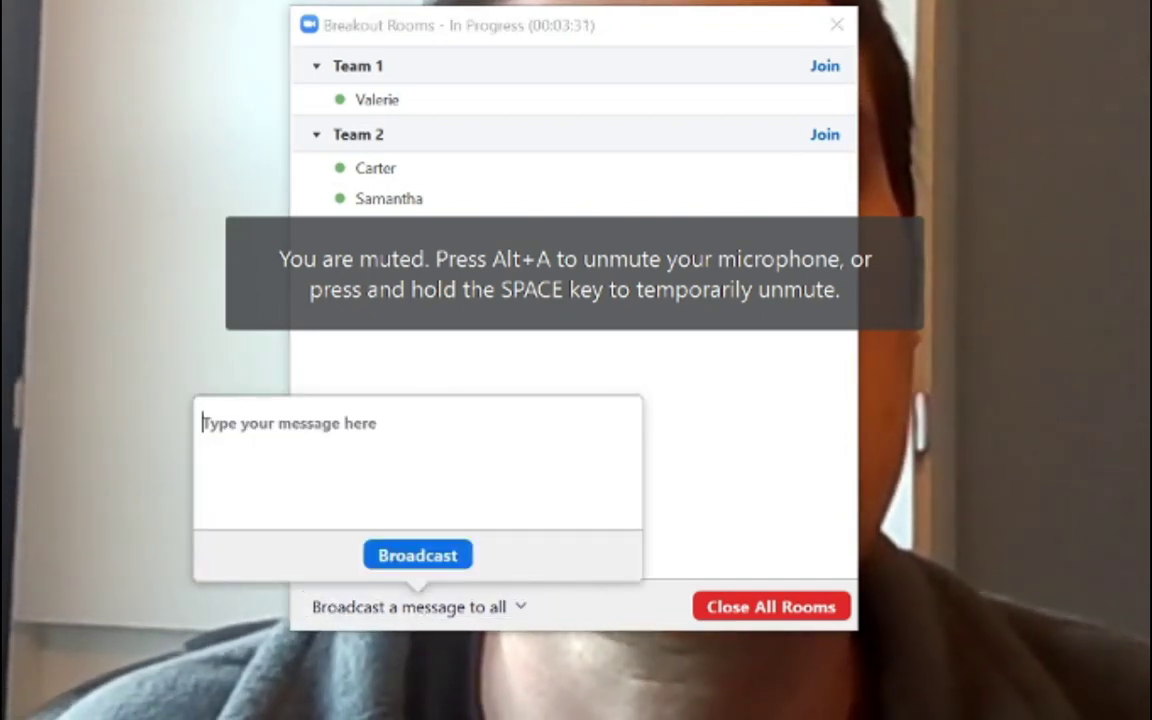
pyautogui.write('hey')
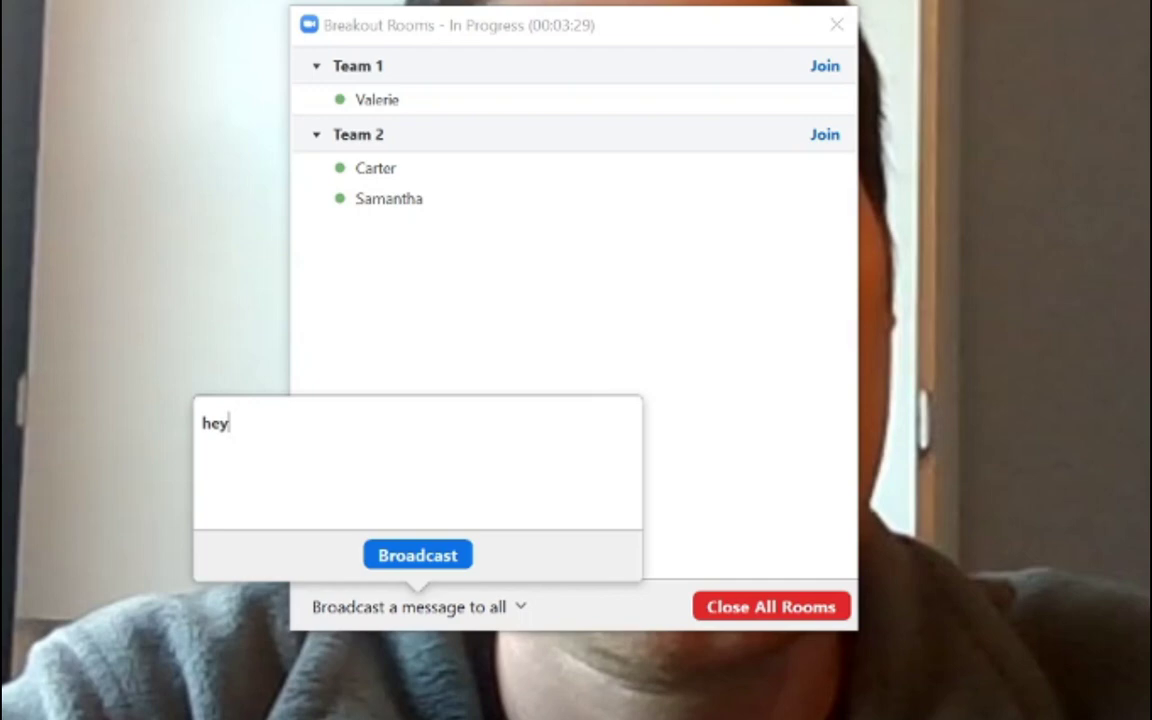
pyautogui.write(' everyone we')
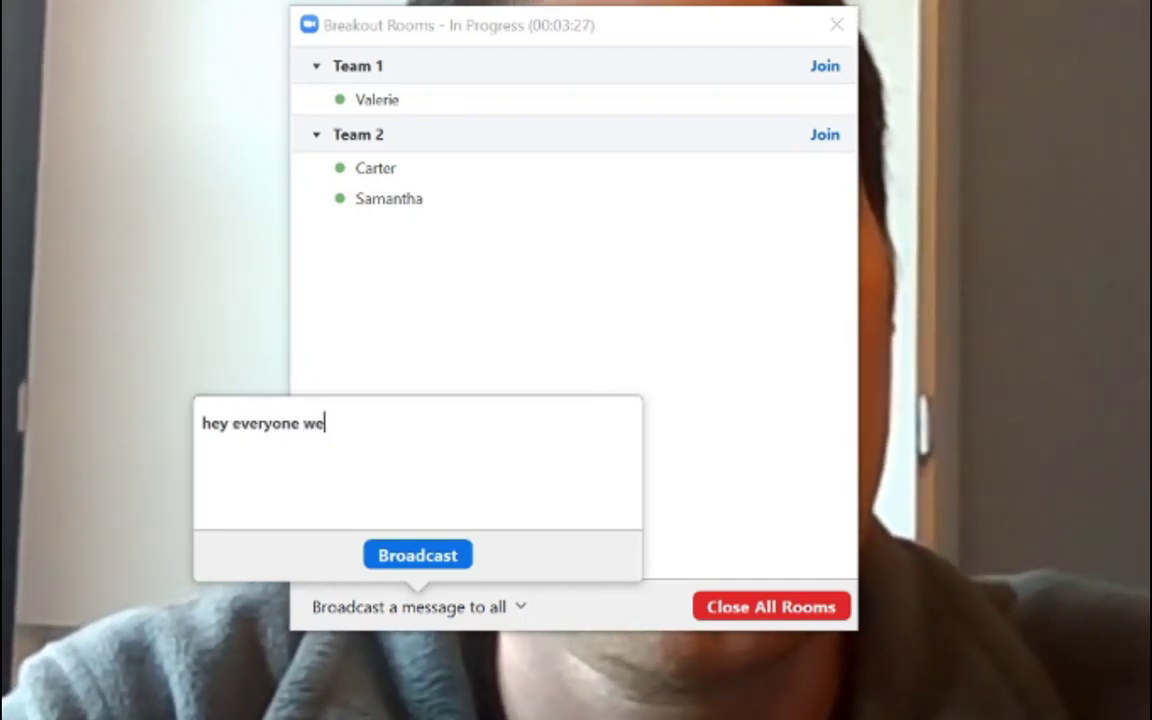
pyautogui.write(' are ending the ')
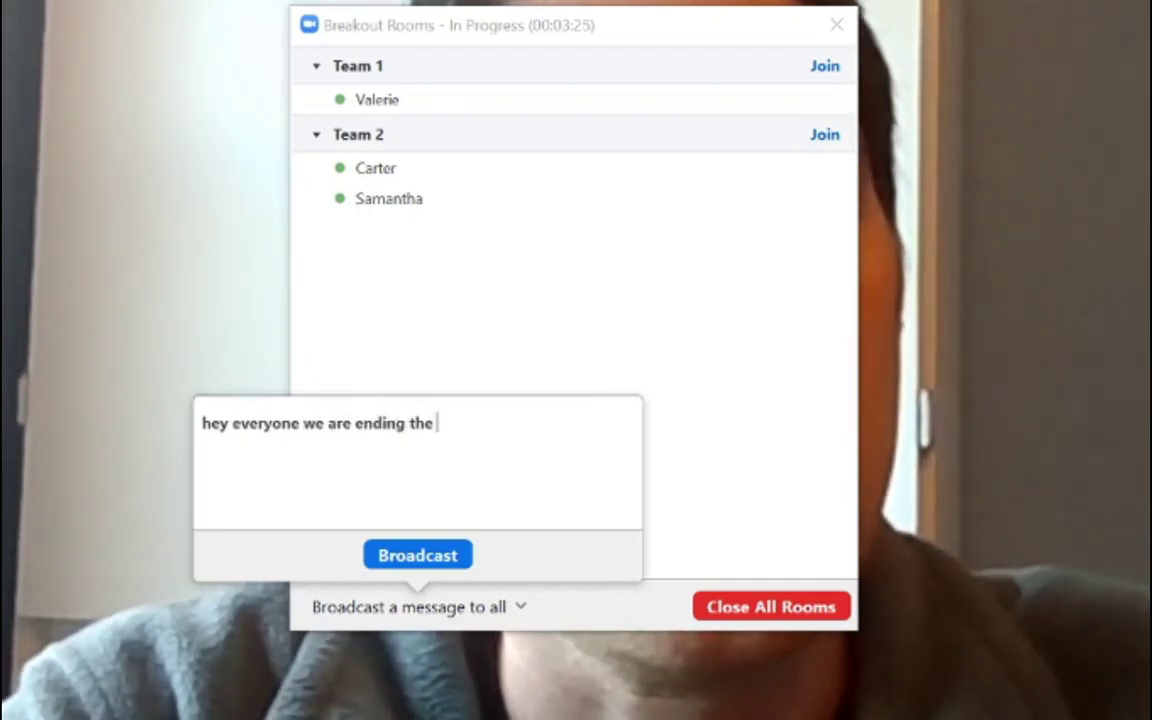
pyautogui.write('breakout early')
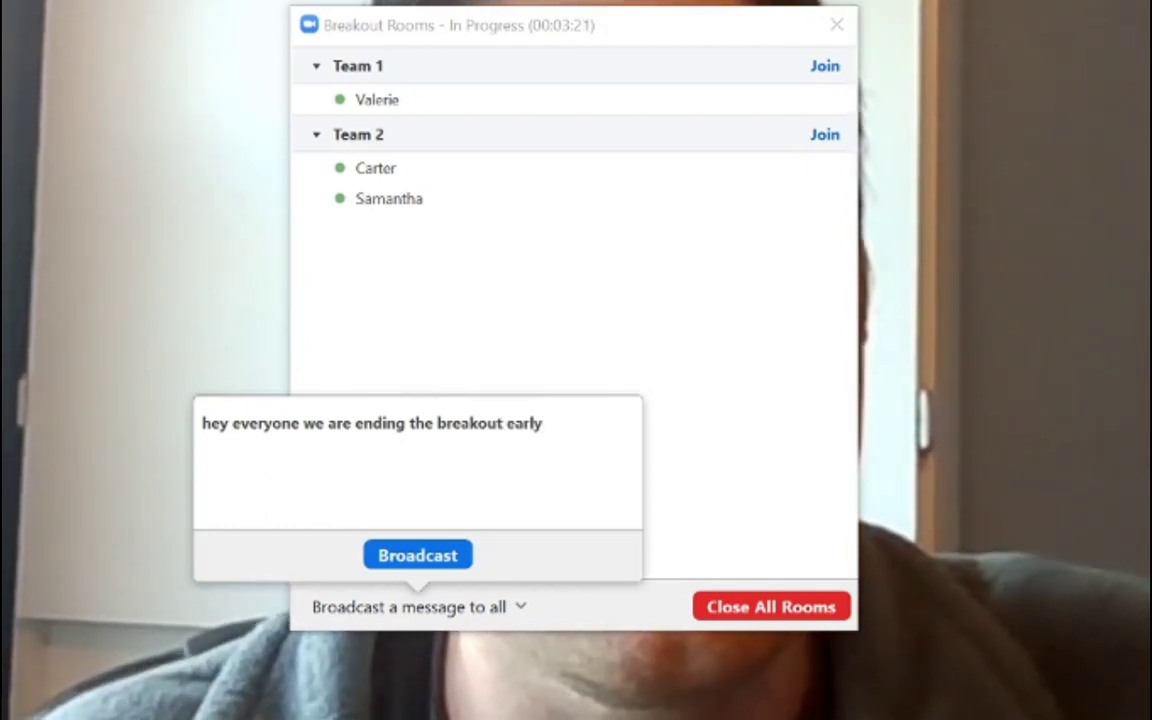
pyautogui.click(398, 566)
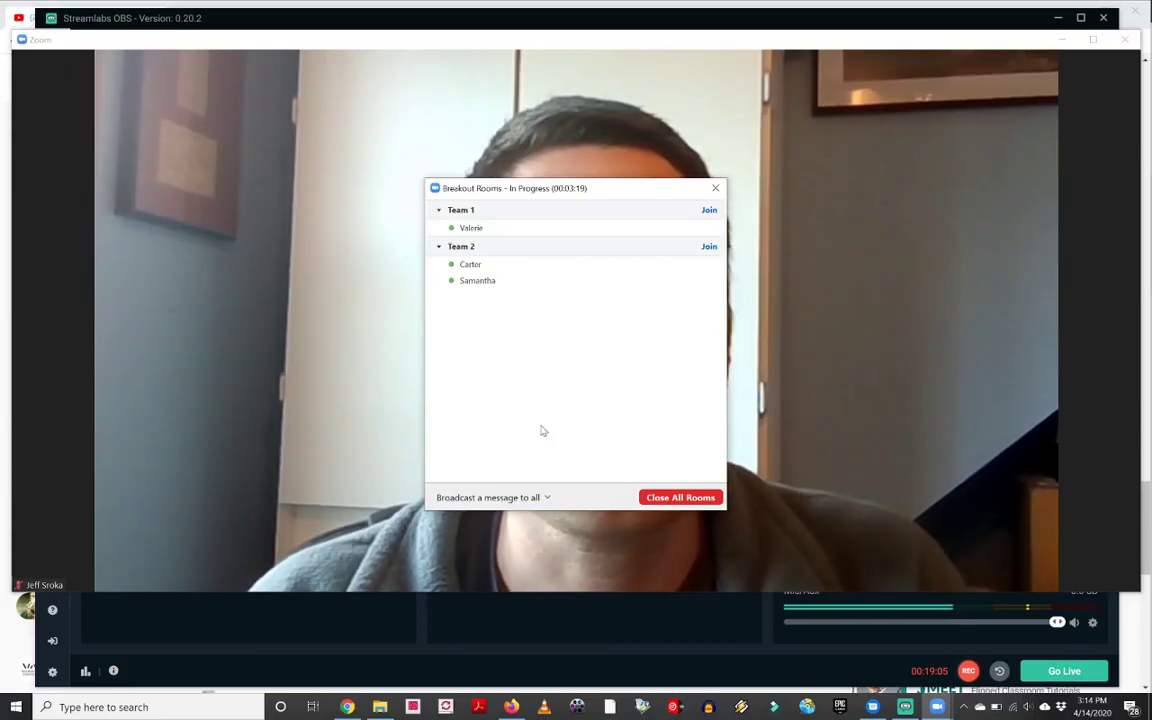
# Close all breakout rooms, keeping the Breakout Rooms window clear of the video, and dismiss that window once the closing countdown ends.
pyautogui.moveTo(533, 284)
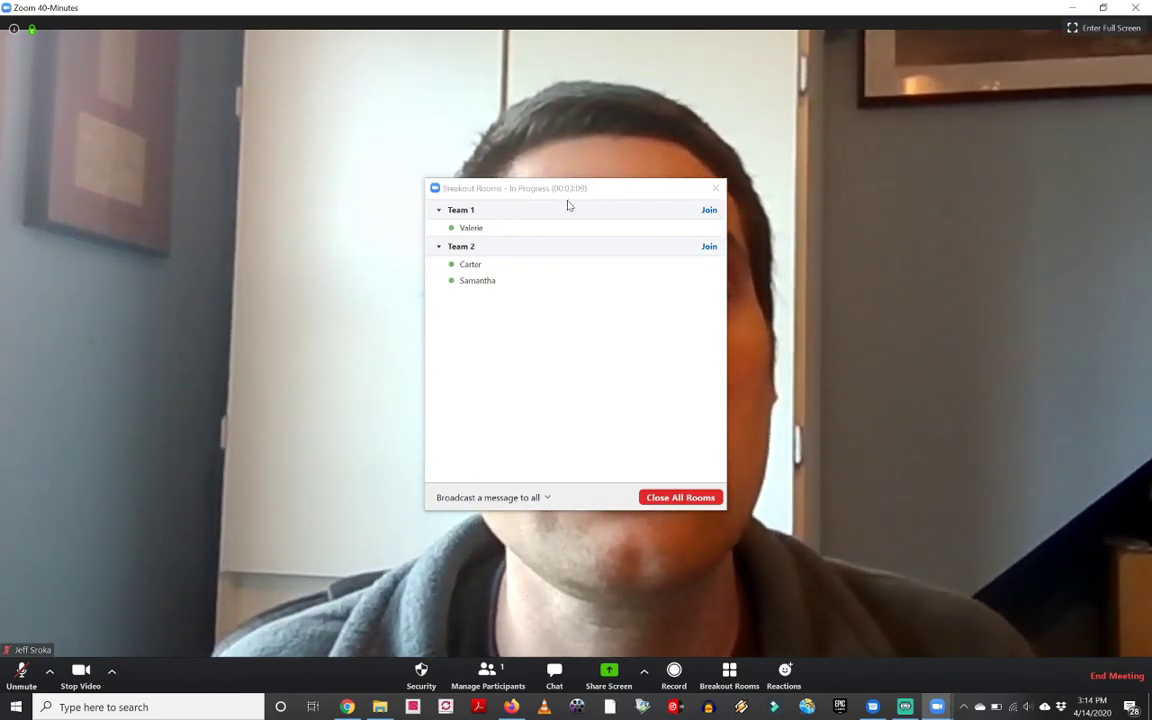
pyautogui.click(680, 498)
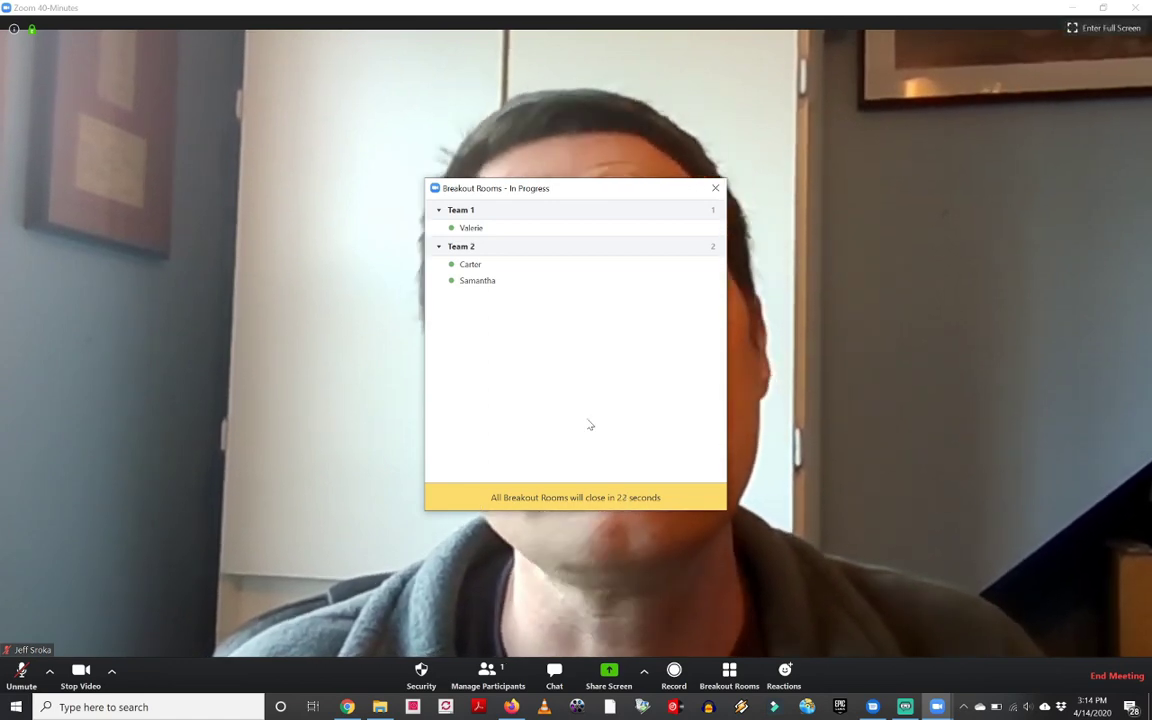
pyautogui.moveTo(589, 195); pyautogui.dragTo(262, 162)
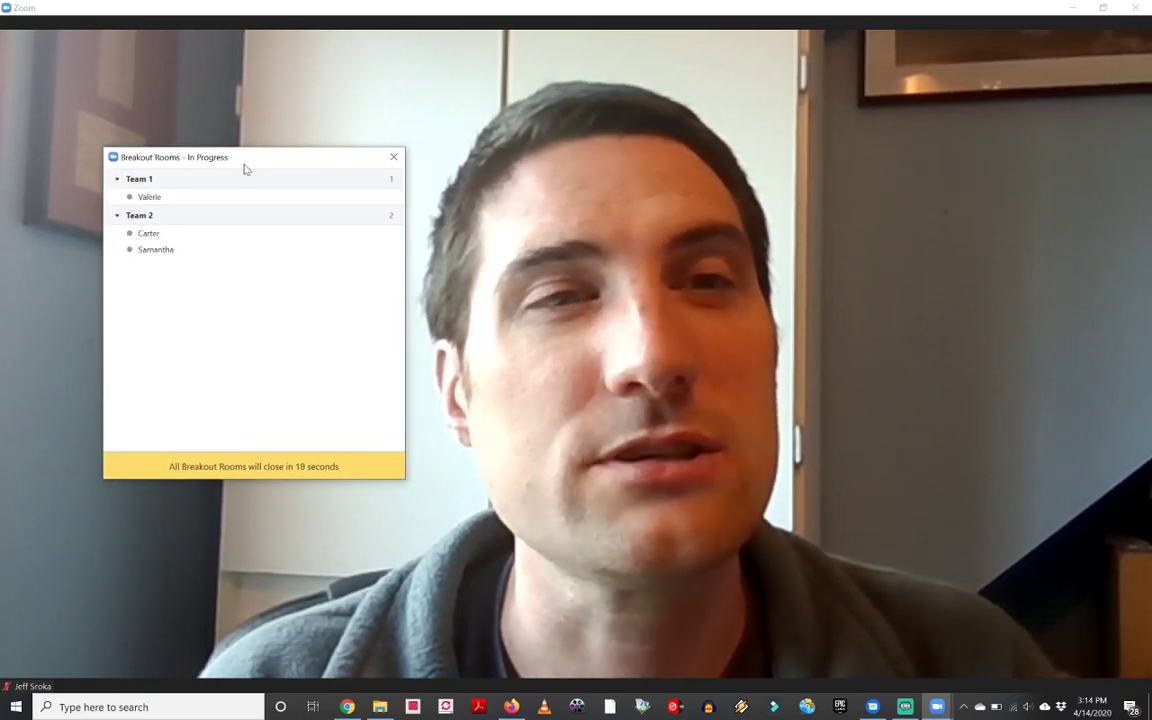
pyautogui.moveTo(81, 305)
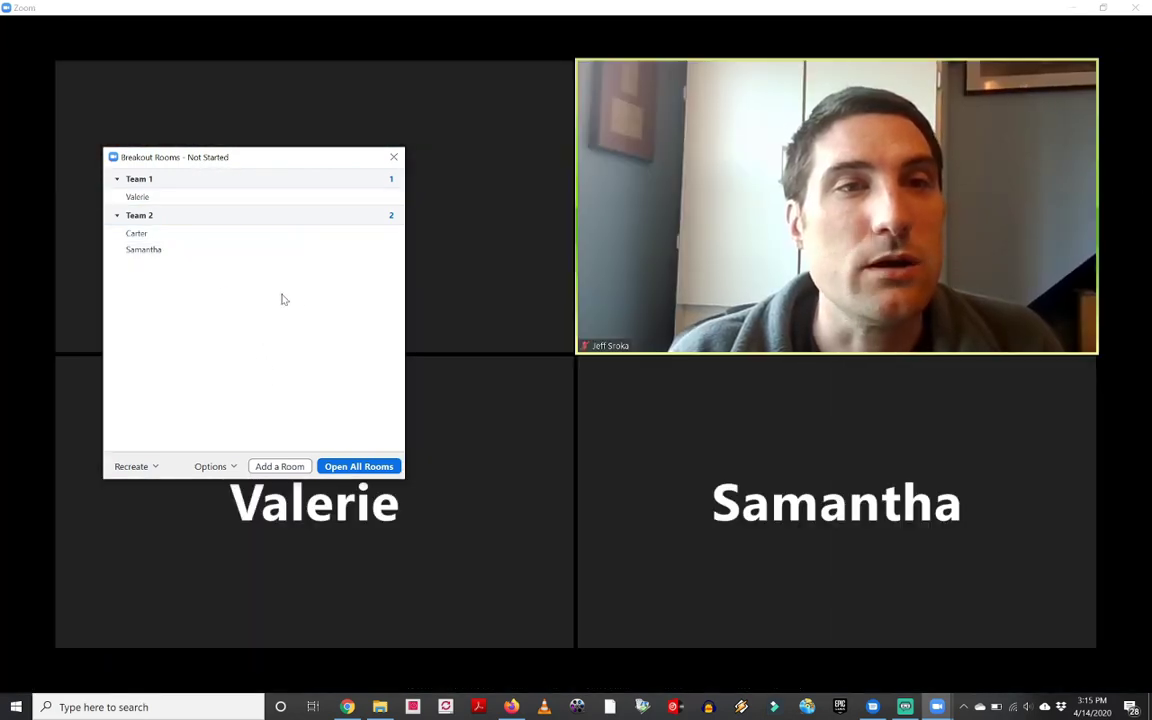
pyautogui.click(394, 158)
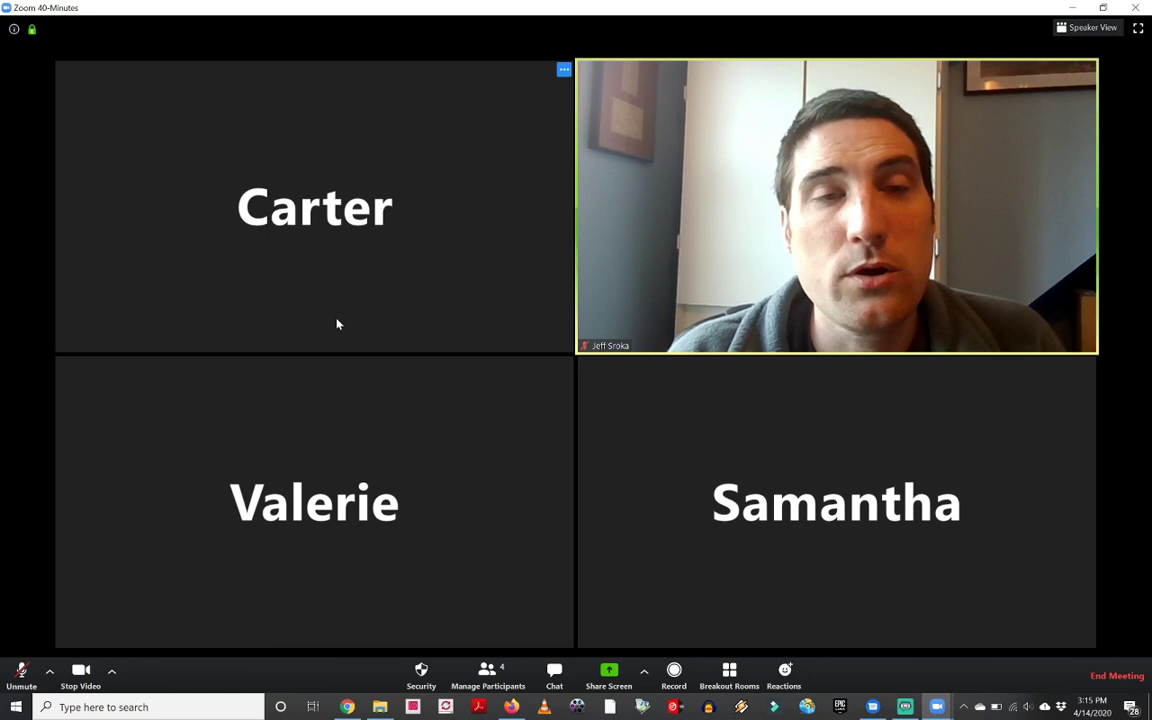
# Reopen the Breakout Rooms window, review the options for recreating the rooms and exit without replacing them.
pyautogui.click(729, 672)
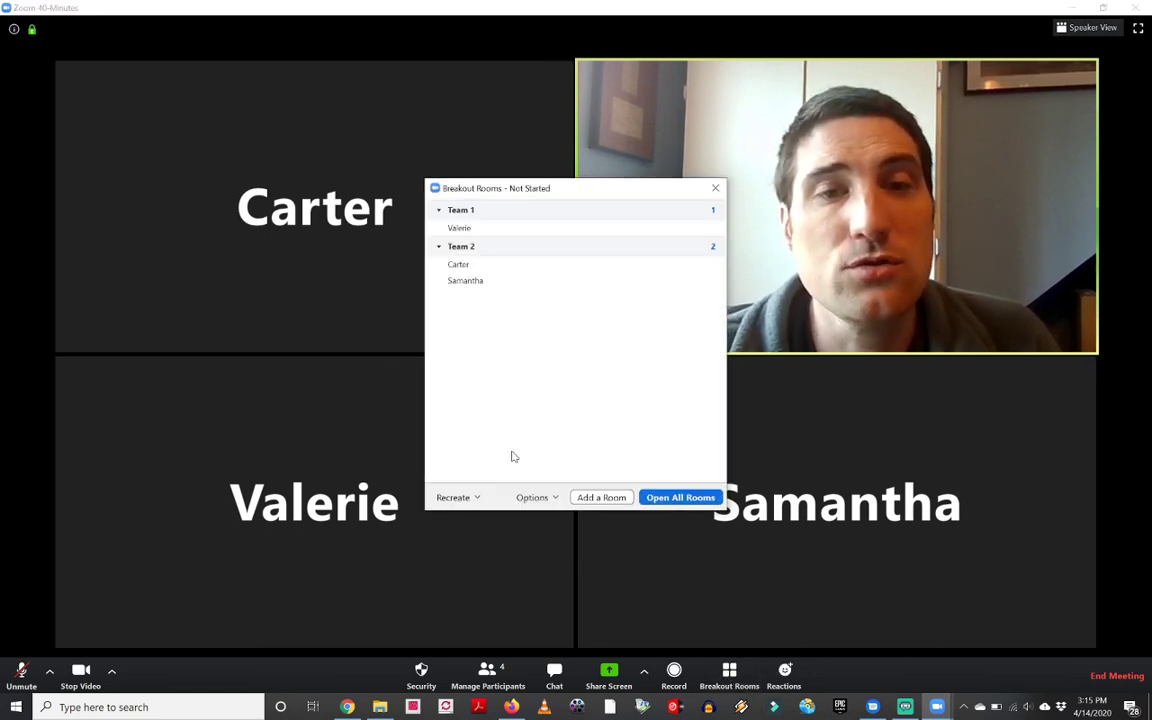
pyautogui.click(476, 498)
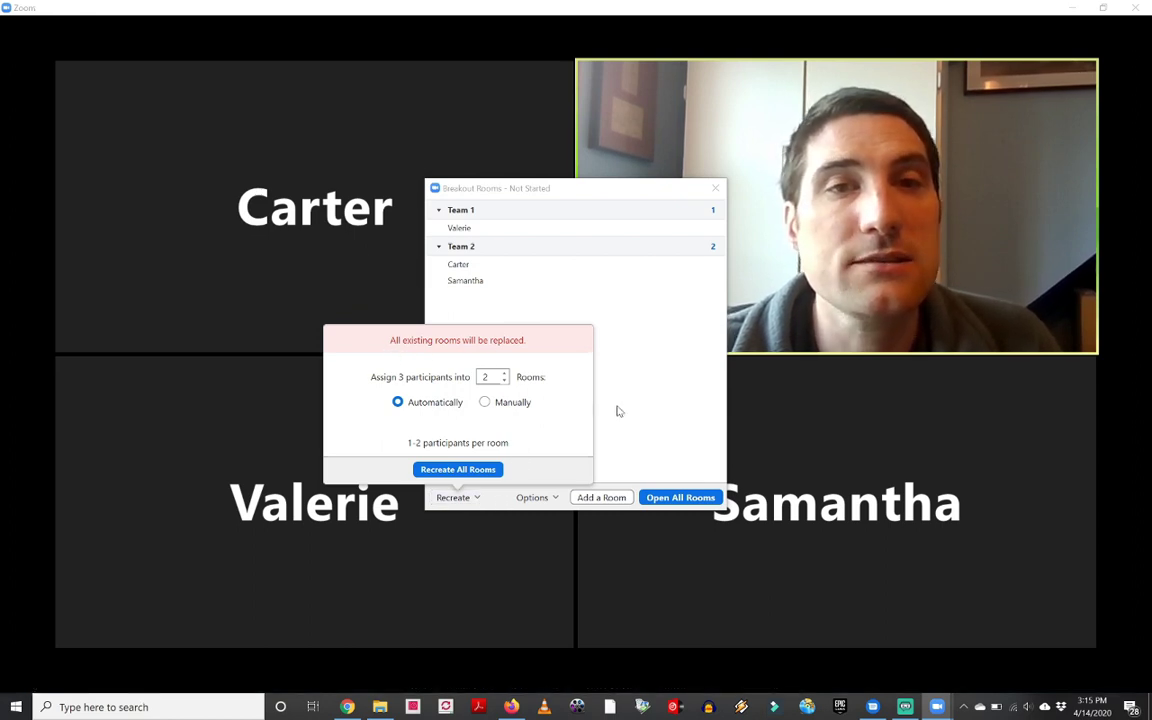
pyautogui.click(640, 453)
pyautogui.click(715, 188)
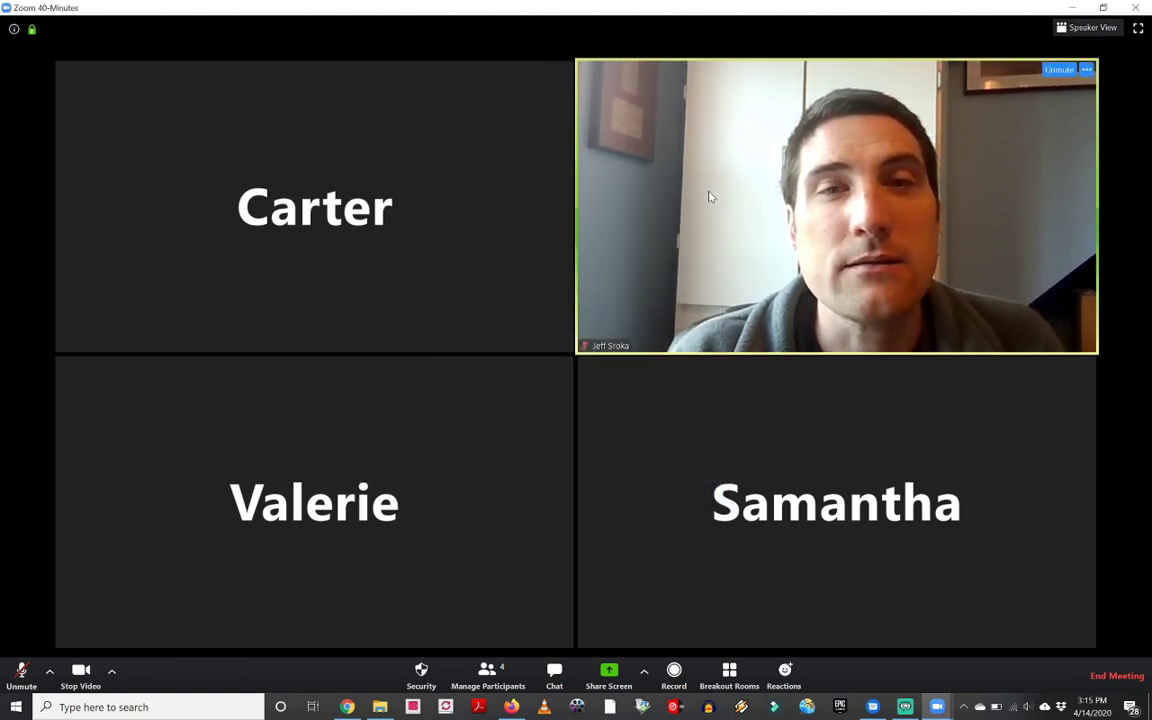